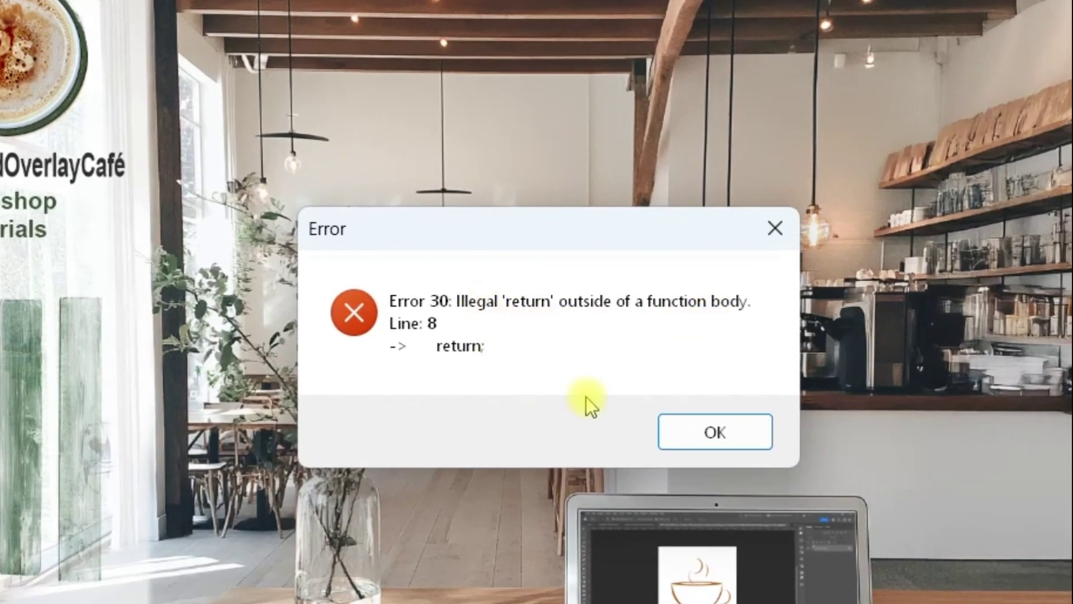
Step: Close the Error 30 dialog about an illegal return outside a function body
left_click(713, 437)
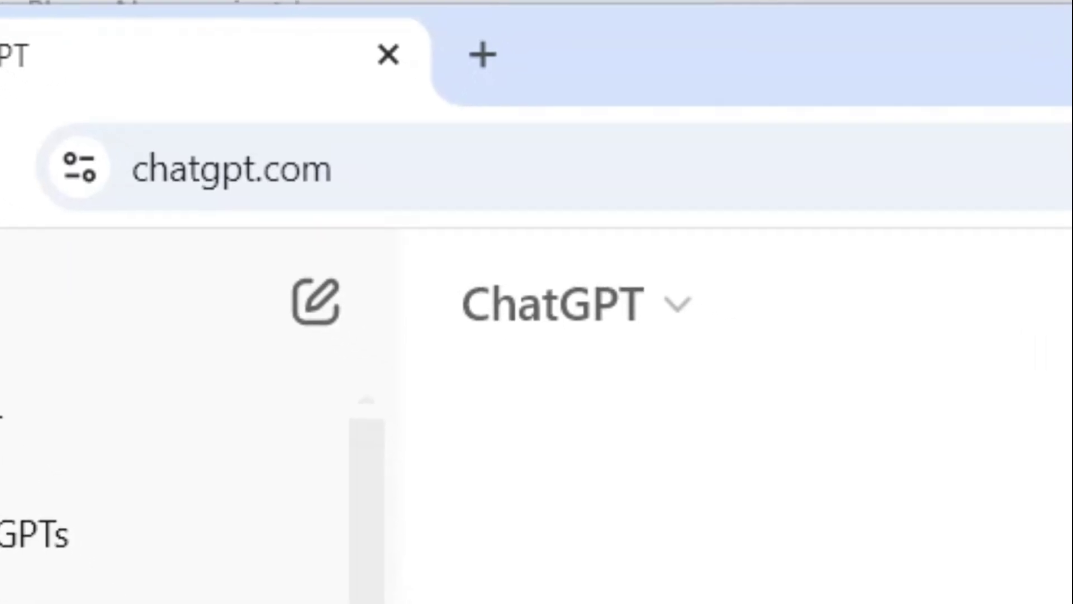
Step: Ask ChatGPT for a Photoshop light leak script with an intensity option, then copy its code
type("sc")
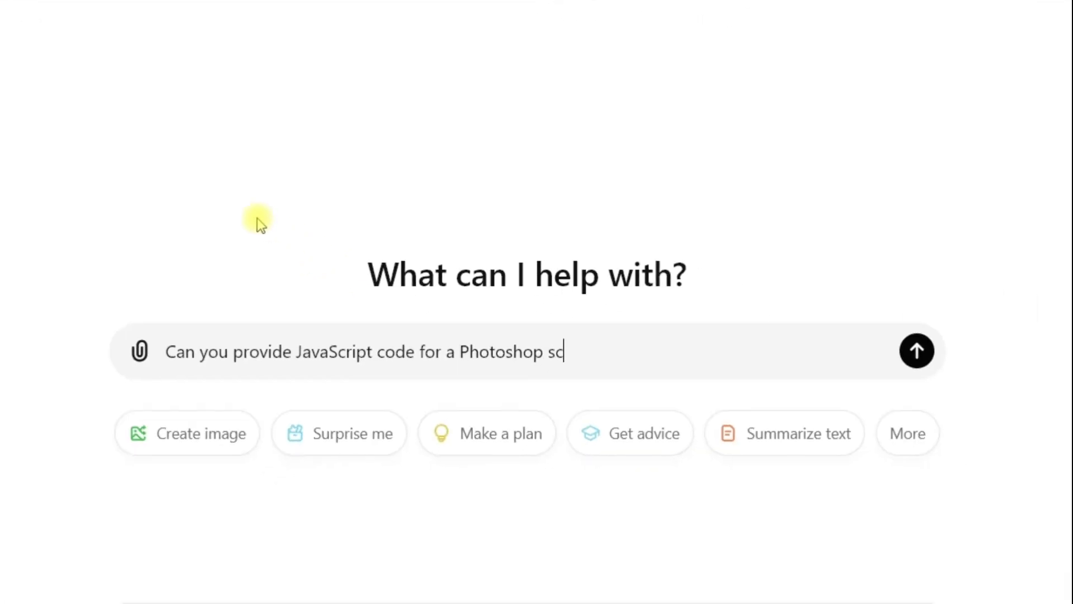
type("ript that adds a light")
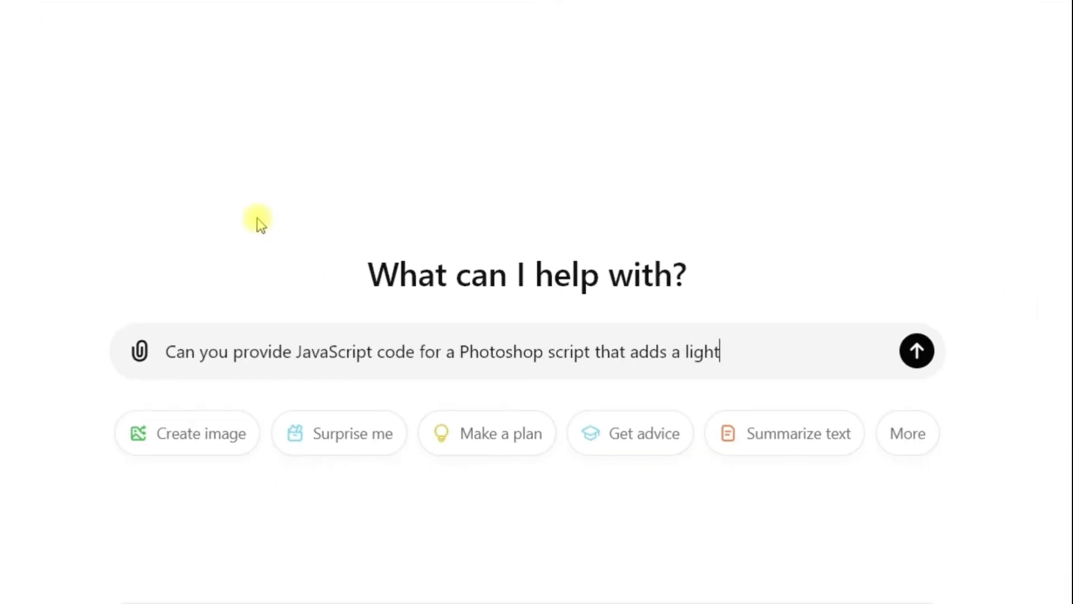
type(" leak effect to an image? I'd like th")
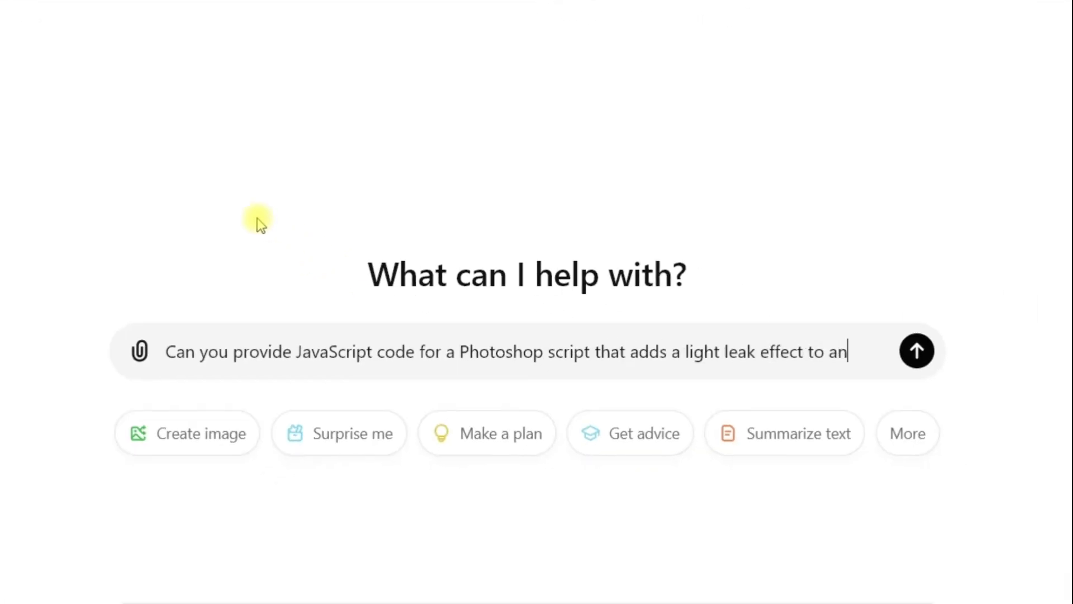
type("e code ")
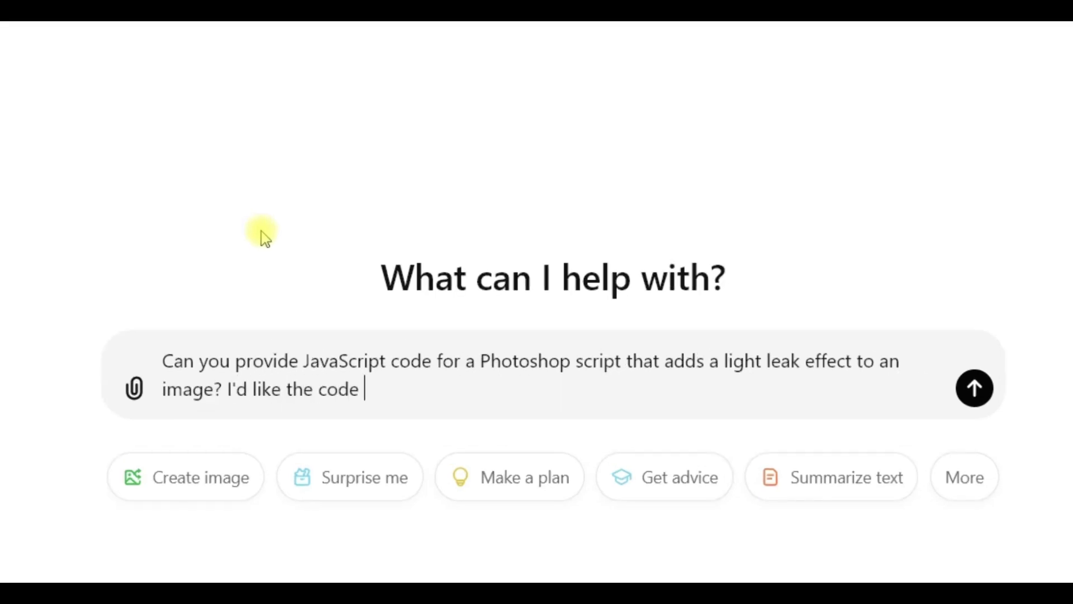
type("to include an option for adjusting the intensi")
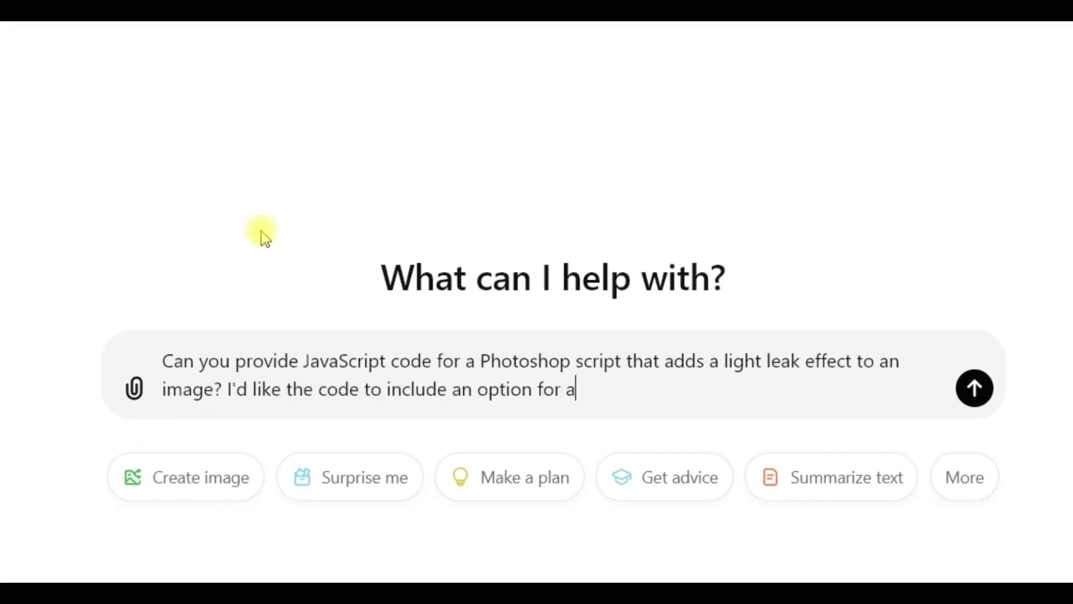
type("ty of the light leak.")
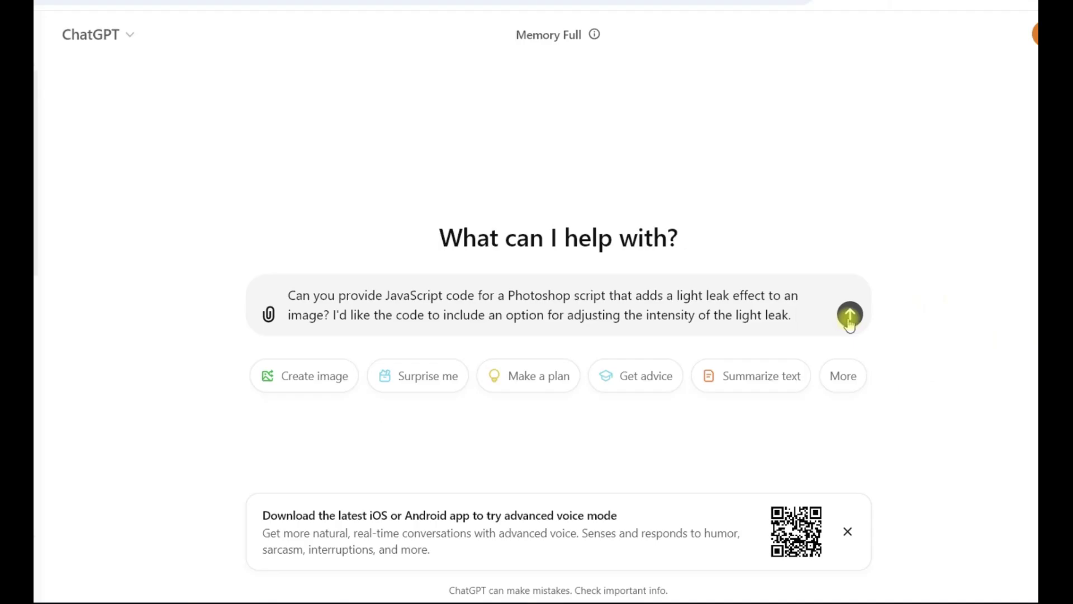
left_click(905, 353)
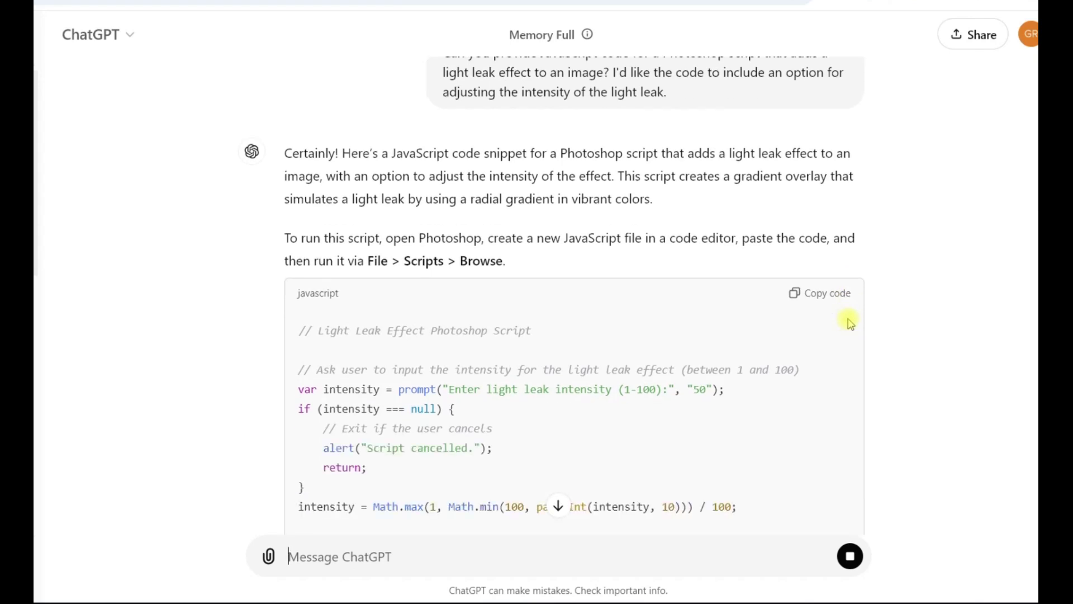
left_click(823, 295)
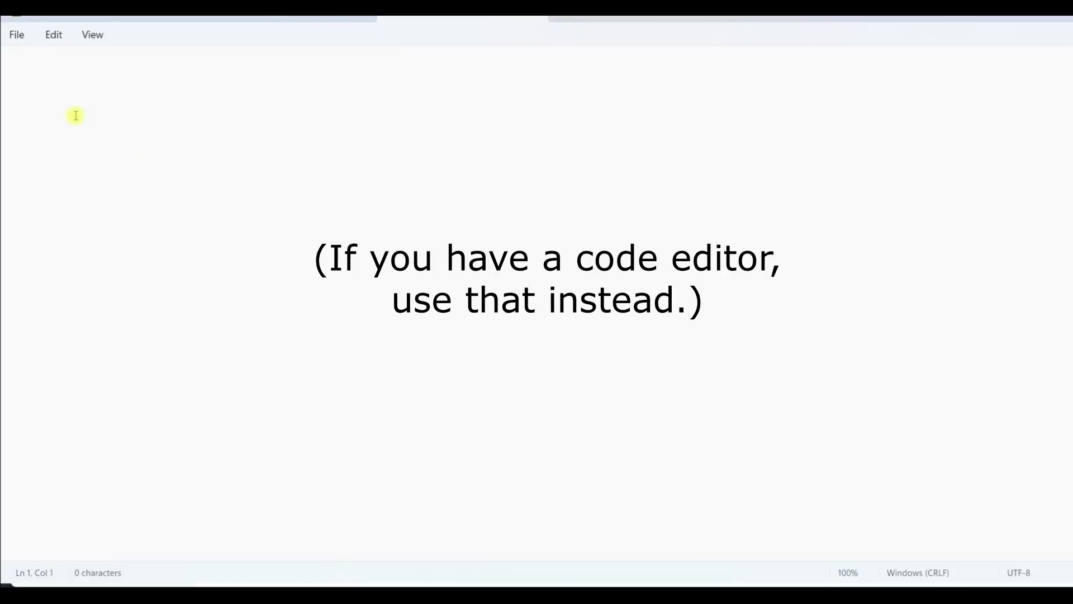
Step: Paste the script into Notepad and save it as Light Leak Effect Photoshop Script.jsx using All files type
right_click(38, 80)
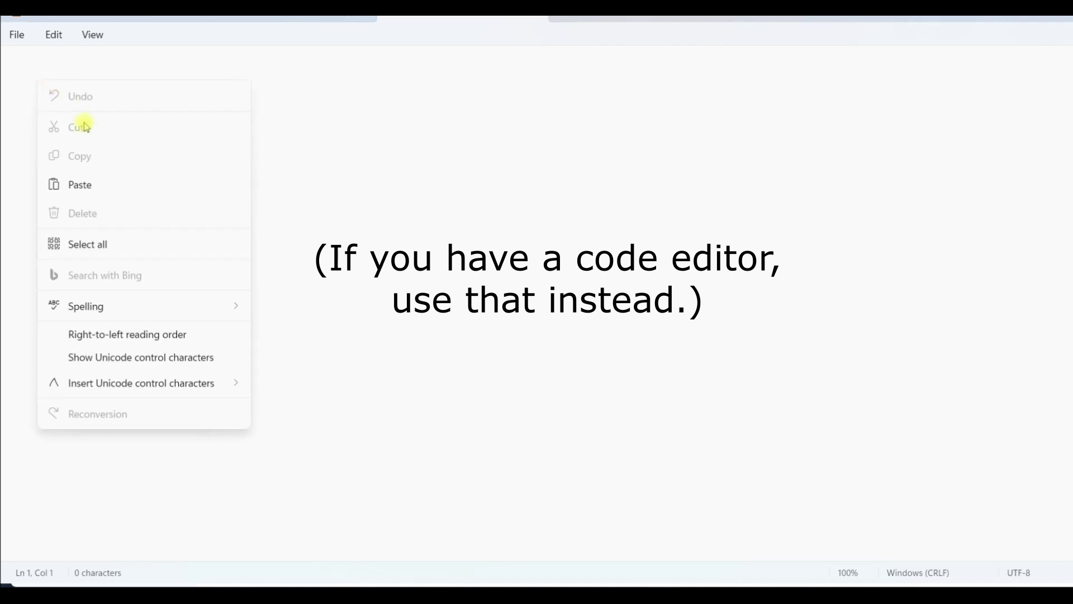
left_click(103, 187)
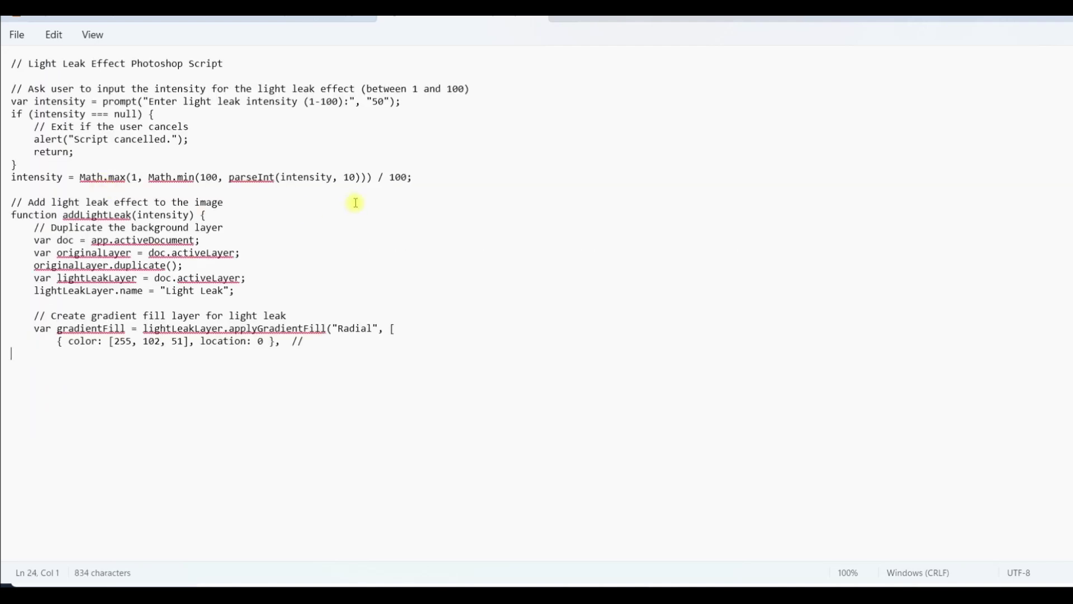
left_click(24, 43)
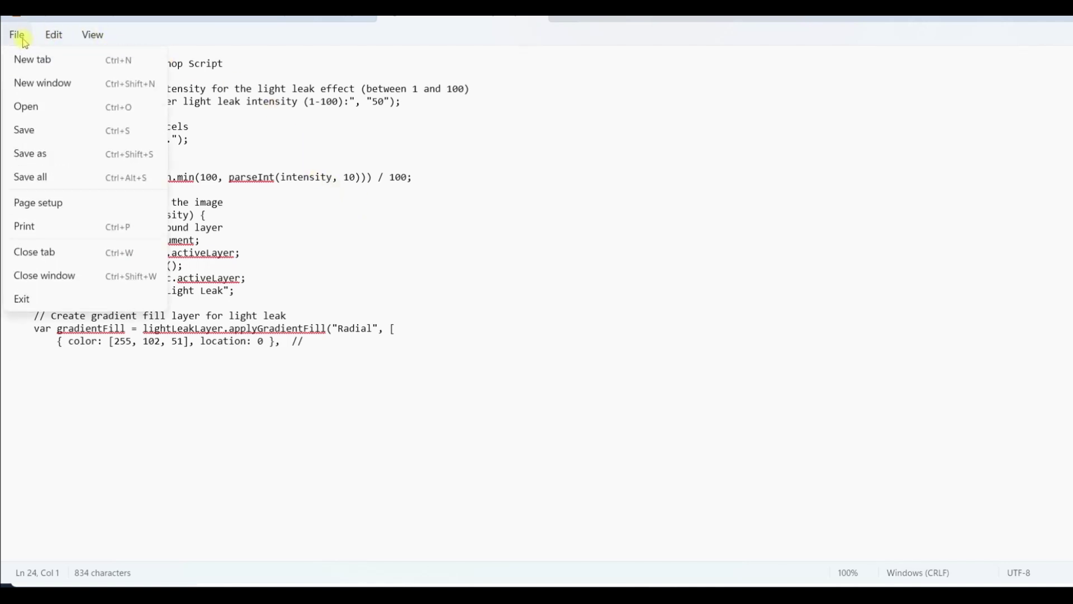
left_click(59, 162)
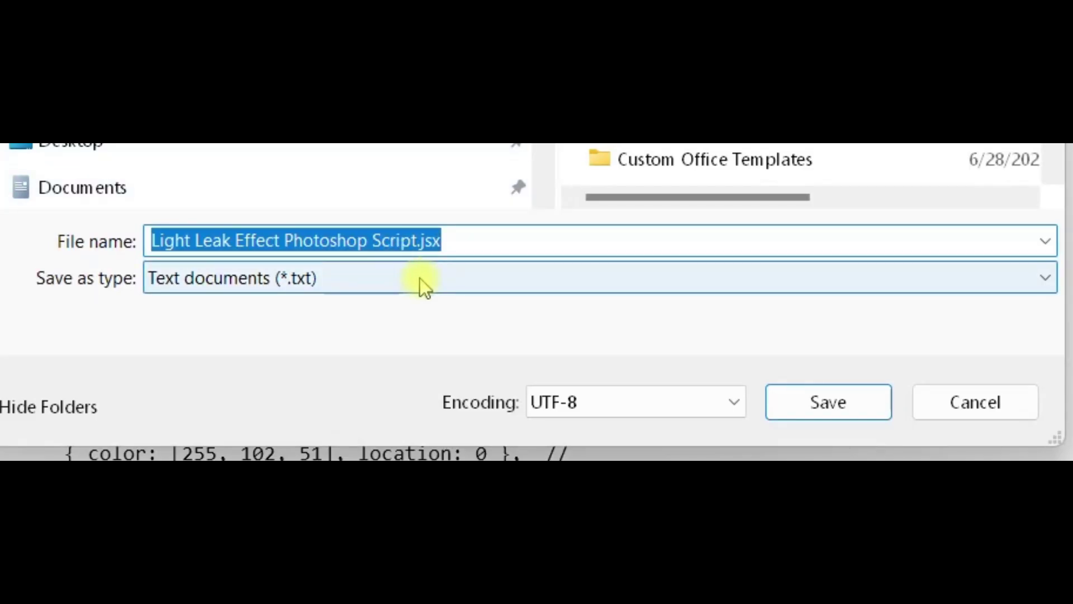
left_click(1036, 288)
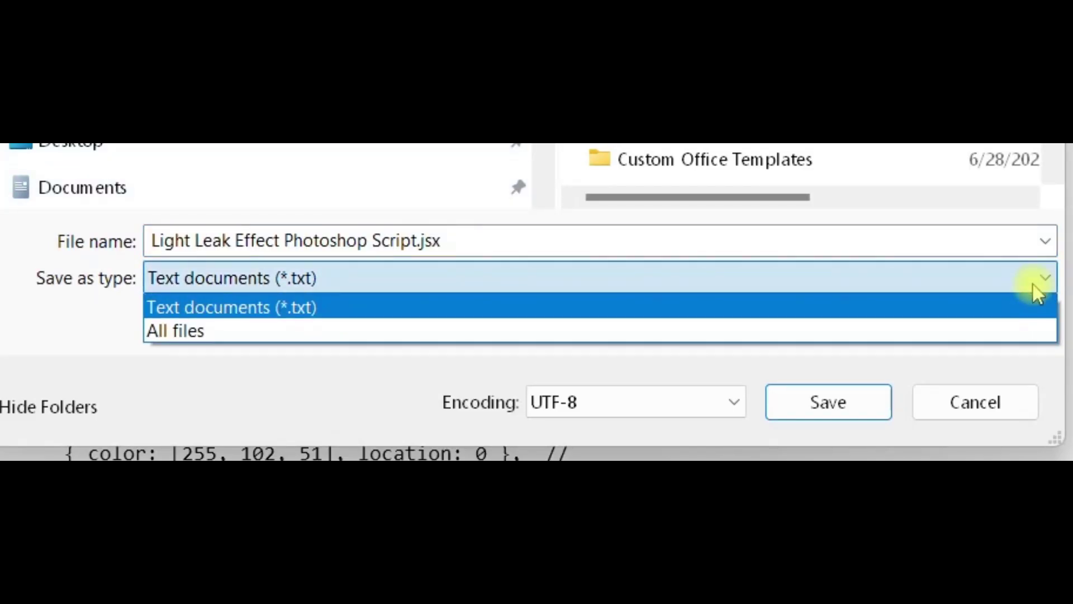
left_click(237, 335)
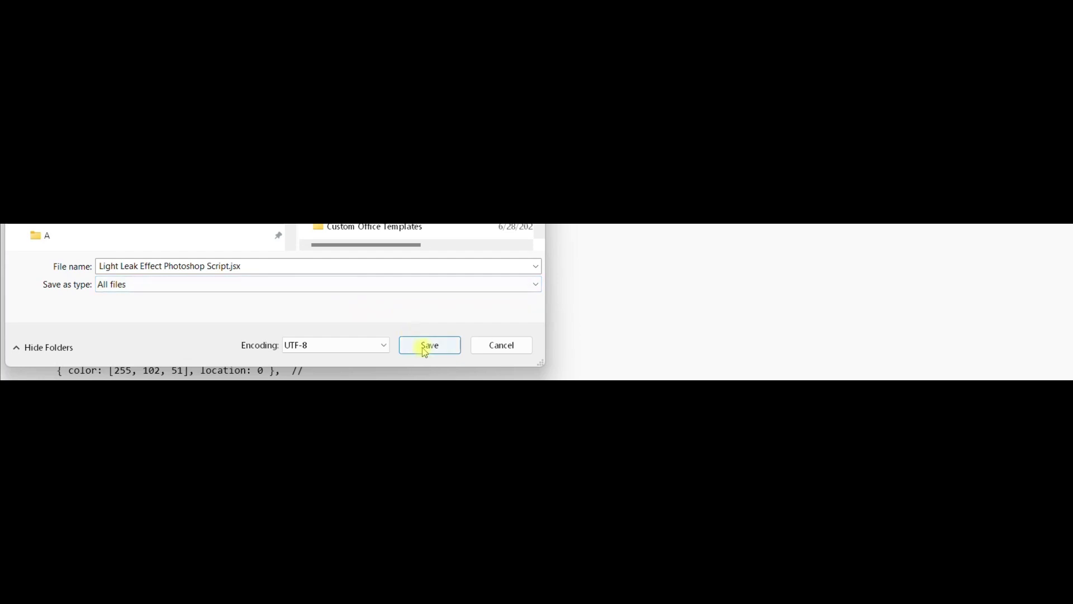
left_click(828, 402)
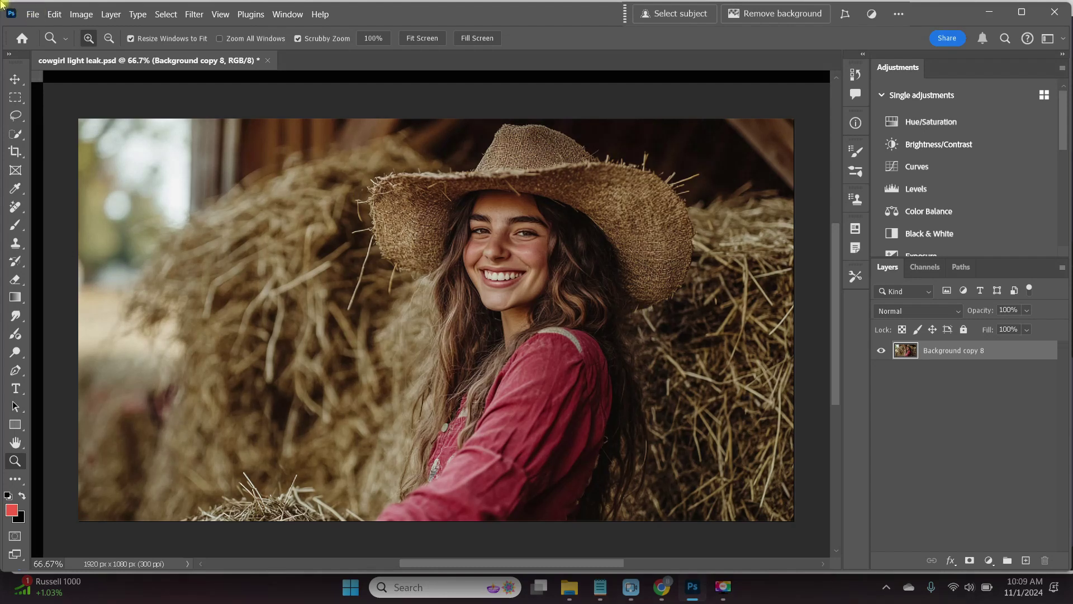
Step: Run the light leak .jsx script on cowgirl light leak.psd from File > Scripts > Browse
left_click(32, 14)
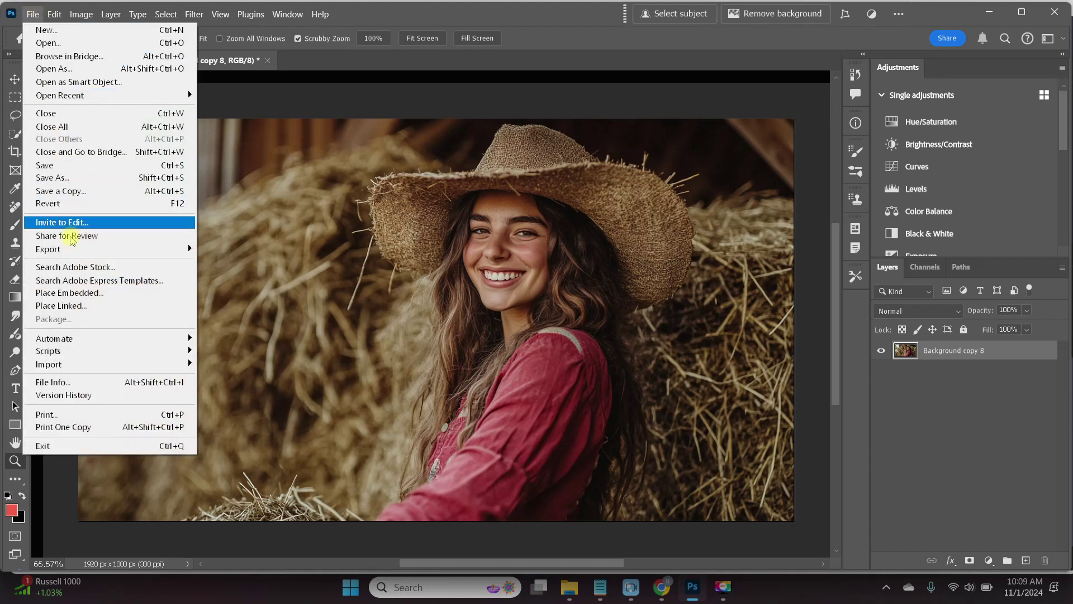
mouse_move(78, 351)
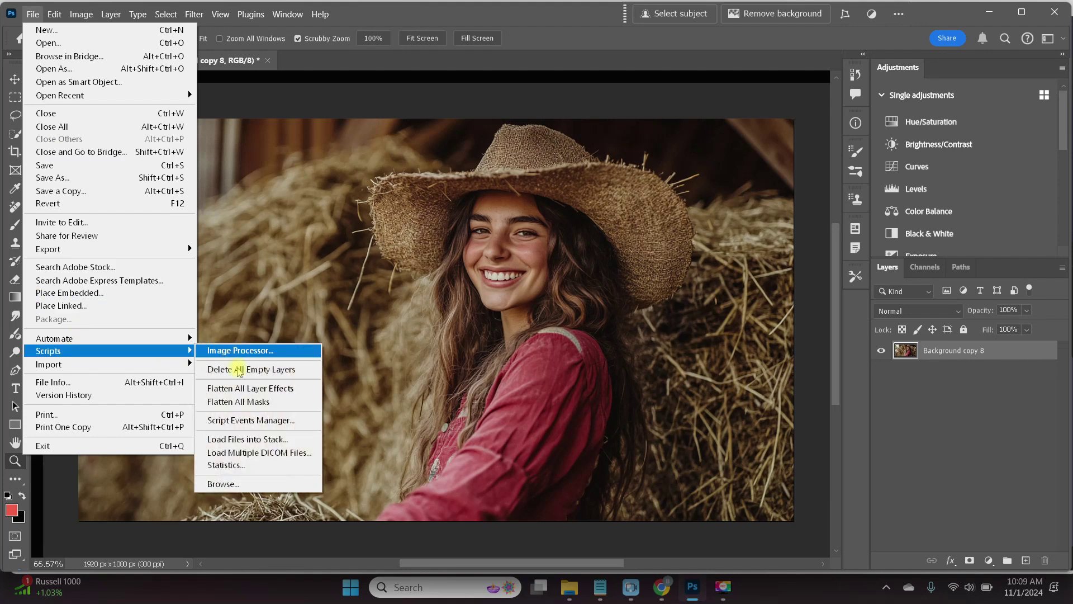
left_click(265, 483)
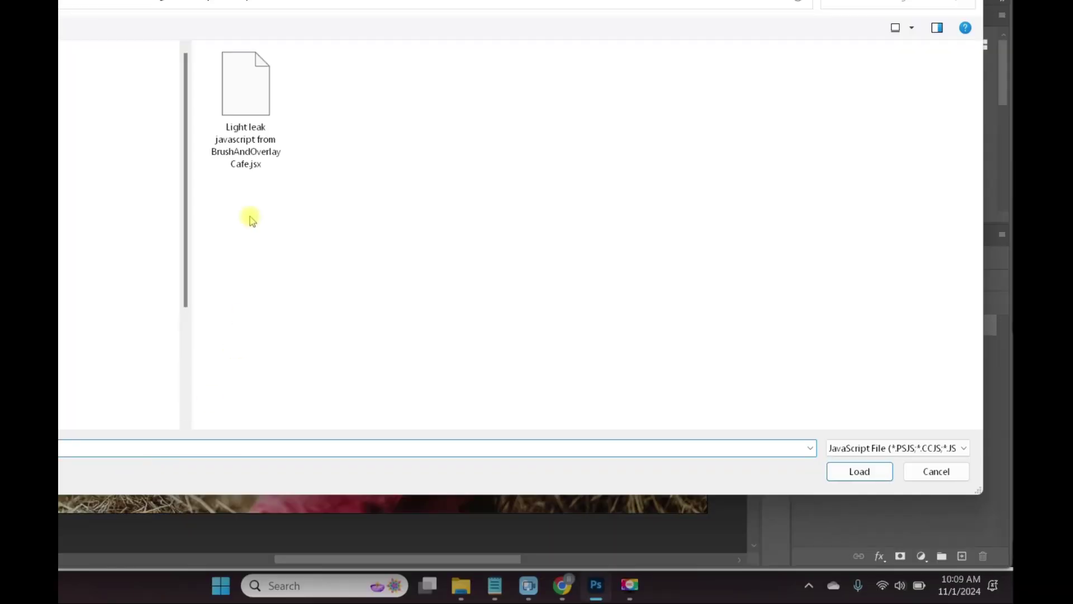
left_click(254, 90)
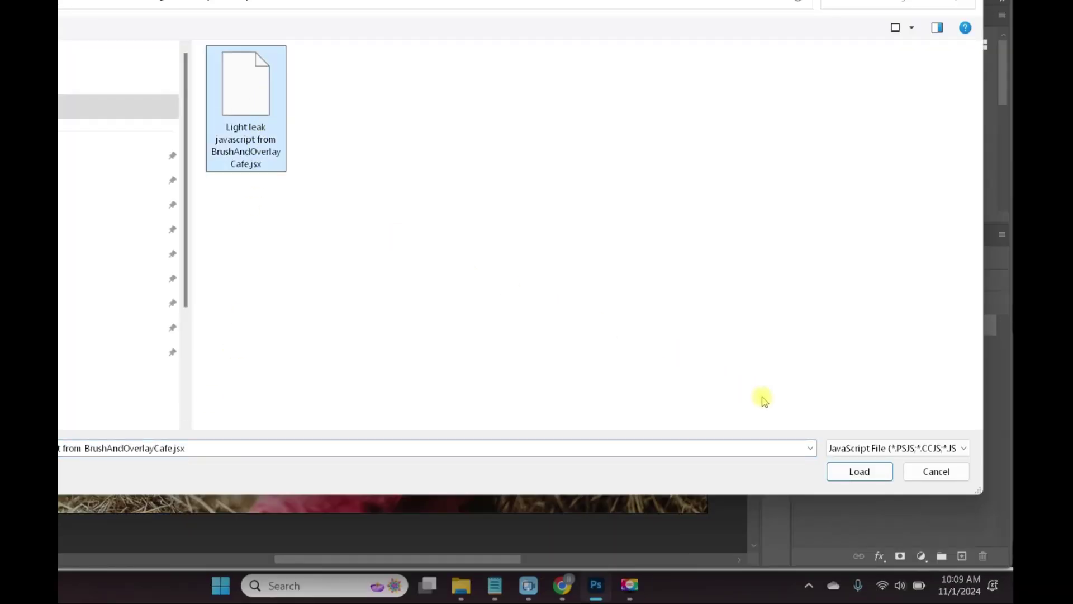
left_click(872, 472)
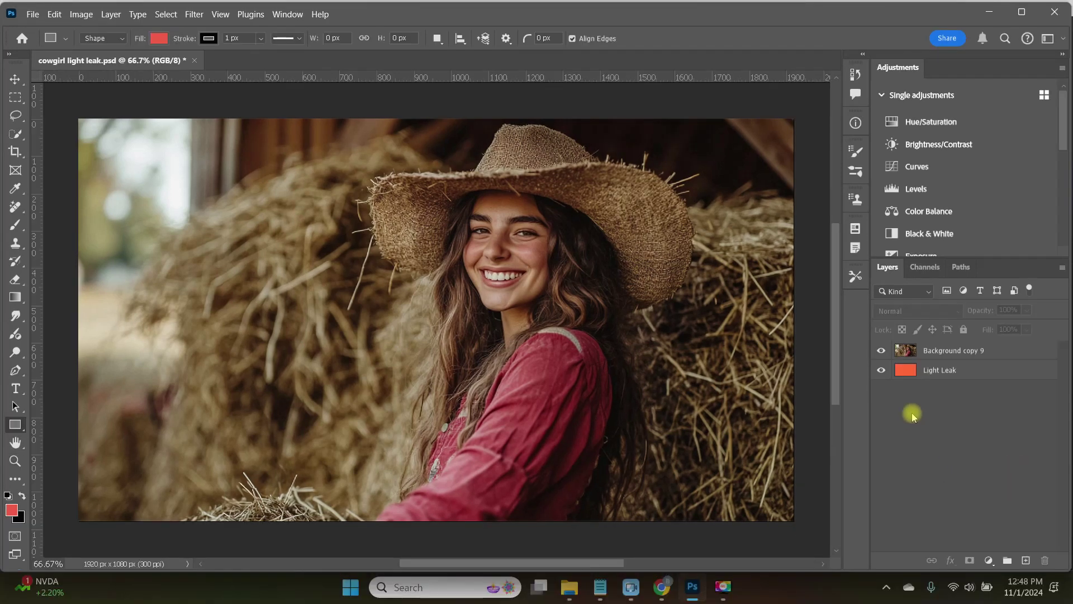
Step: Move Light Leak above the photo and give it an inverted mask with a gradient revealing the left side
left_click_drag(905, 370, 905, 344)
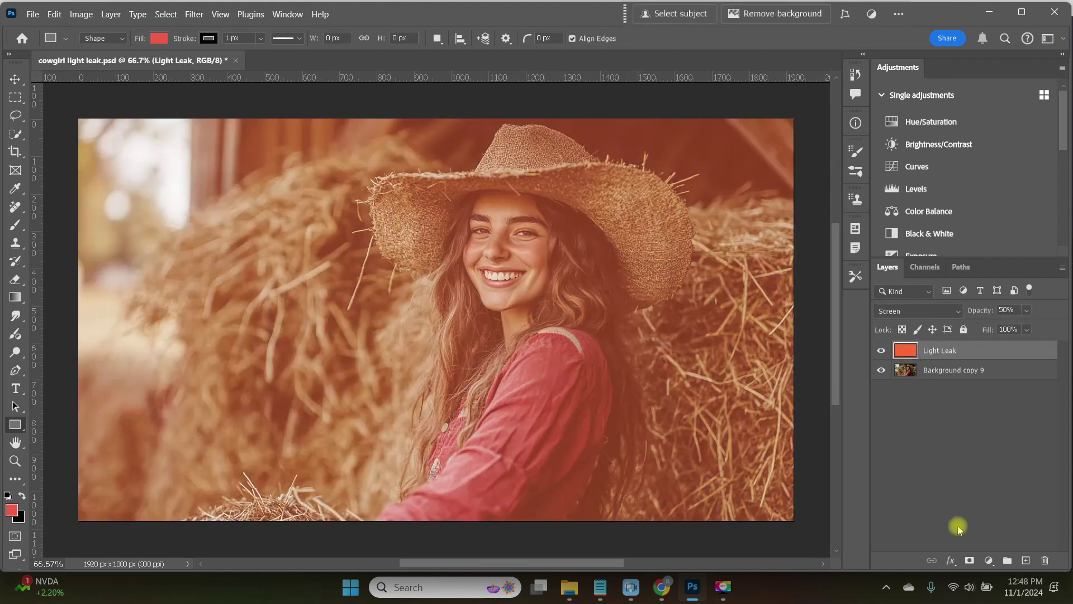
left_click(970, 559)
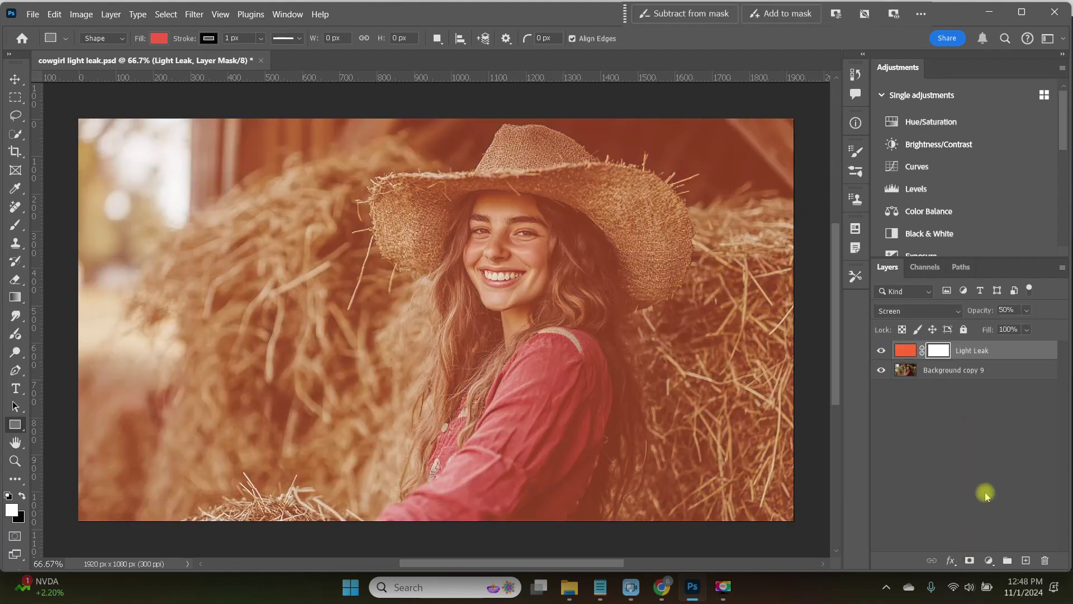
key("ctrl+i")
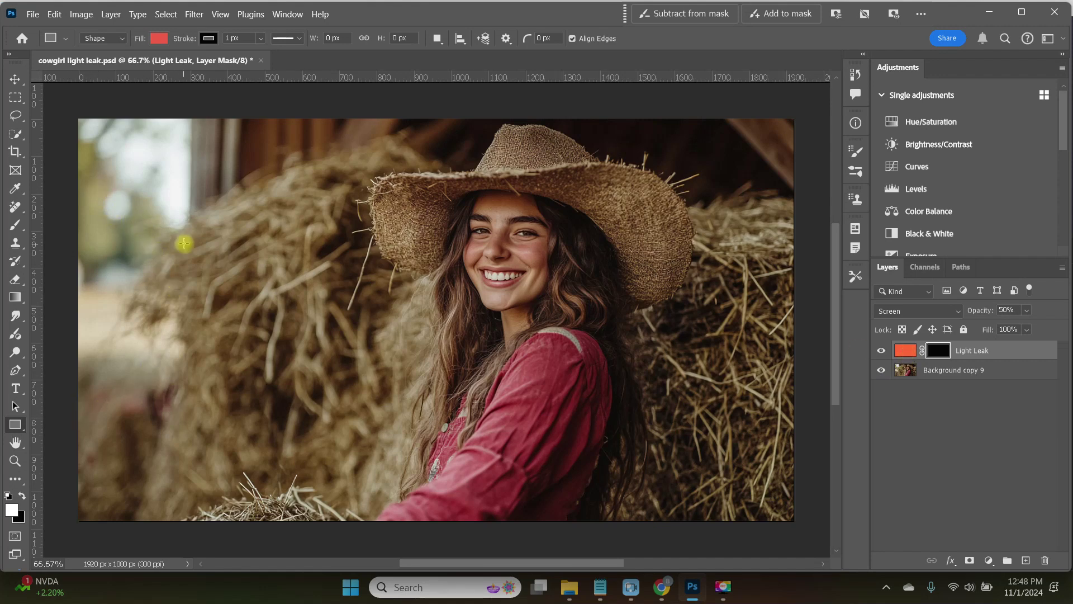
left_click(16, 298)
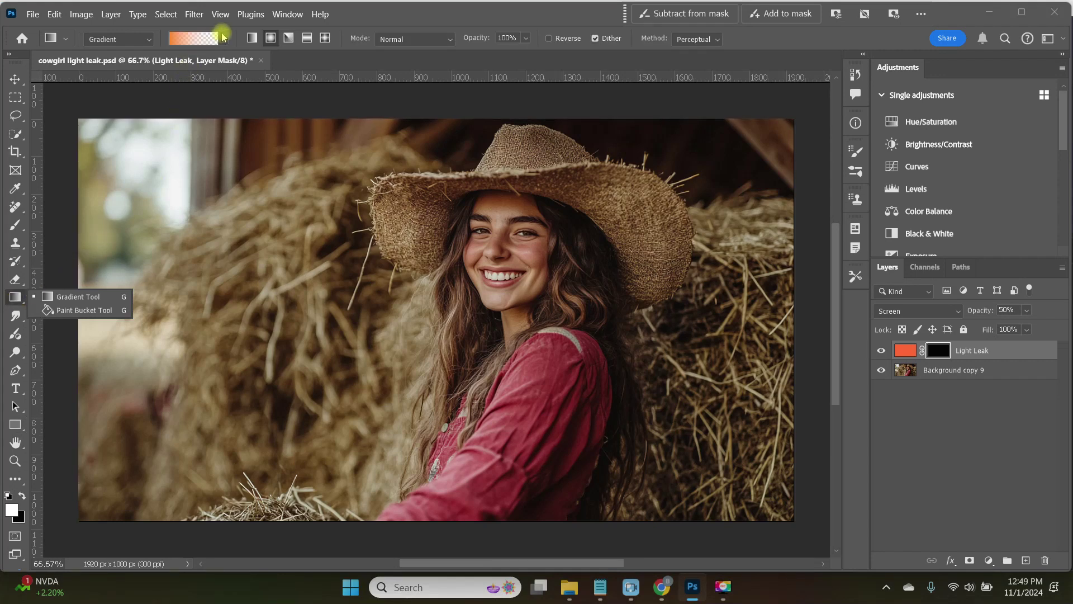
left_click(225, 40)
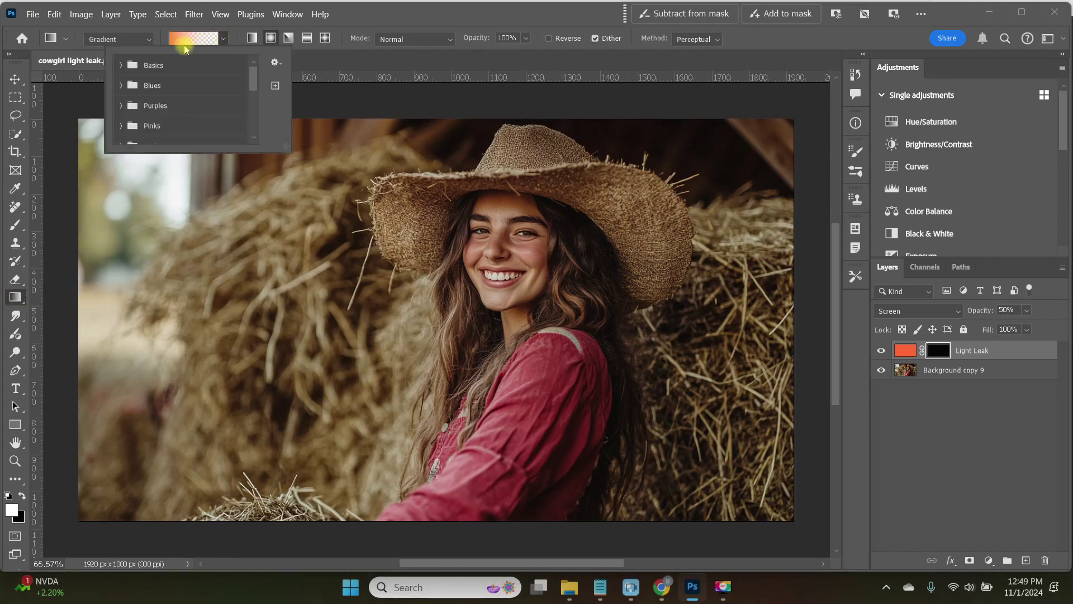
left_click(122, 66)
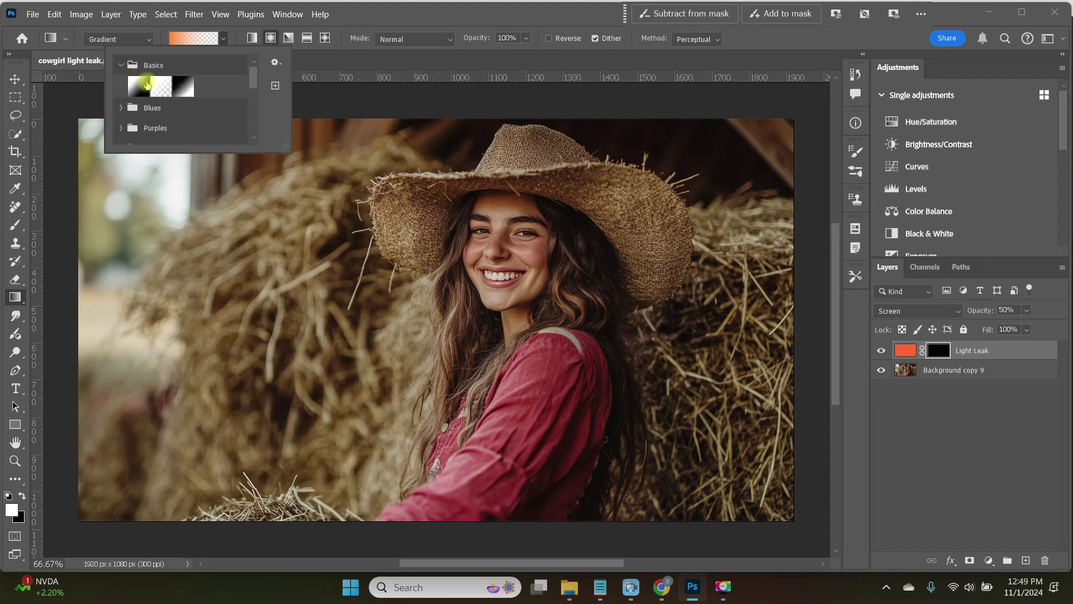
left_click(939, 350)
left_click_drag(128, 169, 472, 388)
Step: Raise the Light Leak layer's opacity to 100% and toggle its visibility to compare
left_click(905, 351)
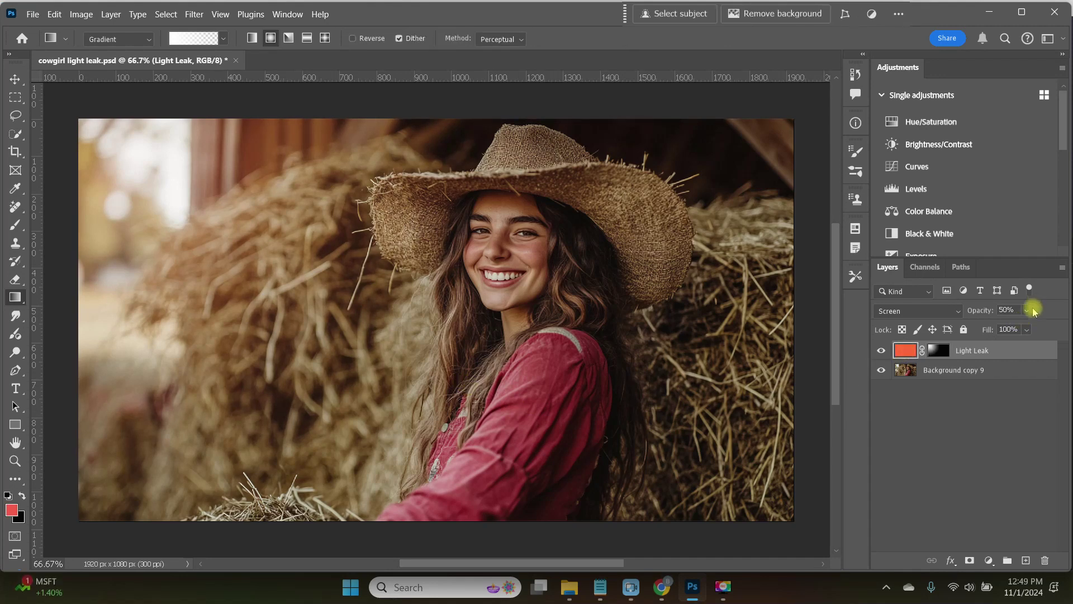
left_click(1027, 310)
left_click_drag(1026, 326, 1069, 329)
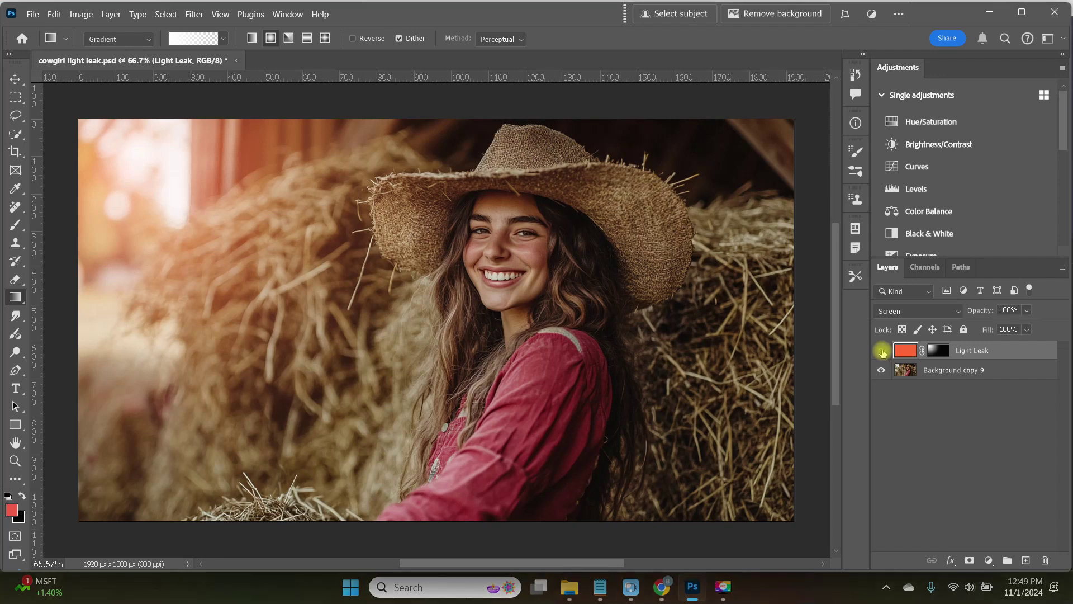
left_click(881, 350)
left_click(882, 351)
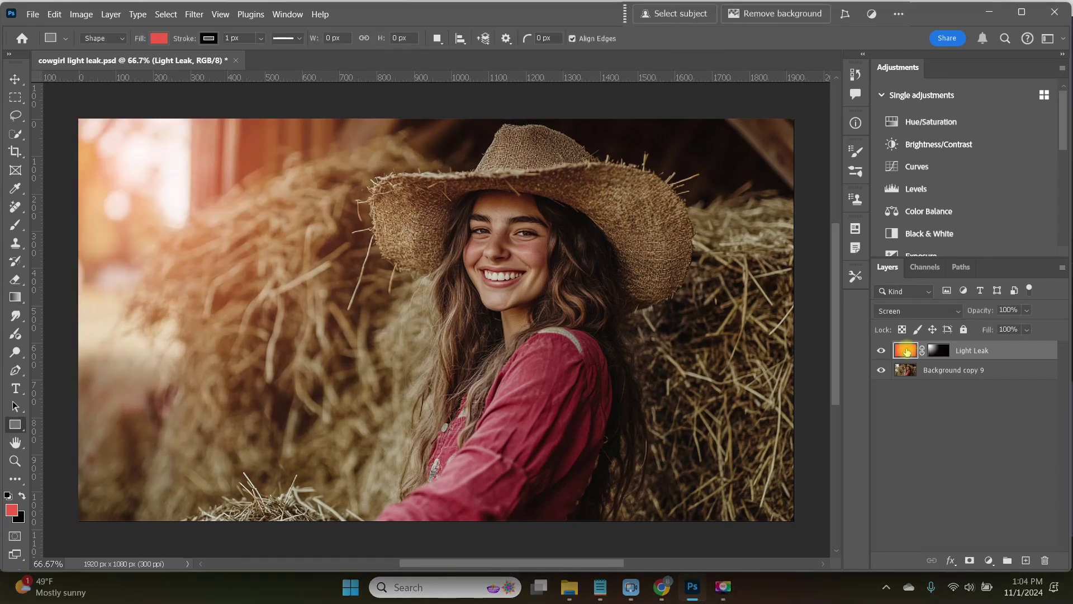
Step: Duplicate the Light Leak layer and try brightening and hue-shifting it with Hue/Saturation
key("ctrl+j")
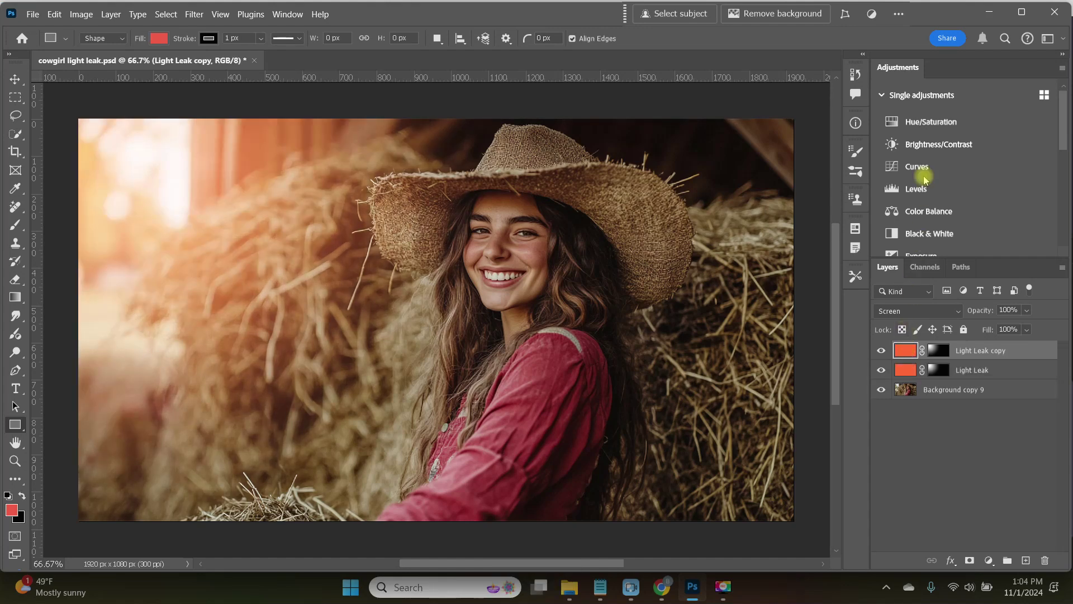
left_click(923, 120)
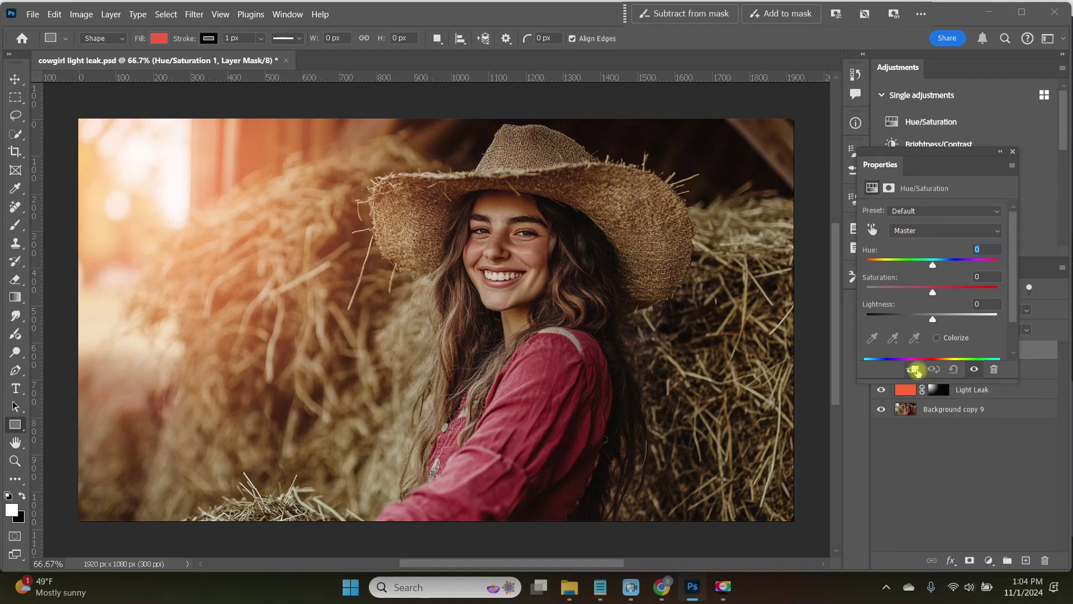
mouse_move(932, 322)
left_mouse_down()
mouse_move(978, 320)
mouse_move(935, 322)
mouse_move(960, 324)
mouse_move(941, 293)
mouse_move(963, 295)
mouse_move(893, 293)
mouse_move(987, 304)
mouse_move(945, 306)
left_mouse_up()
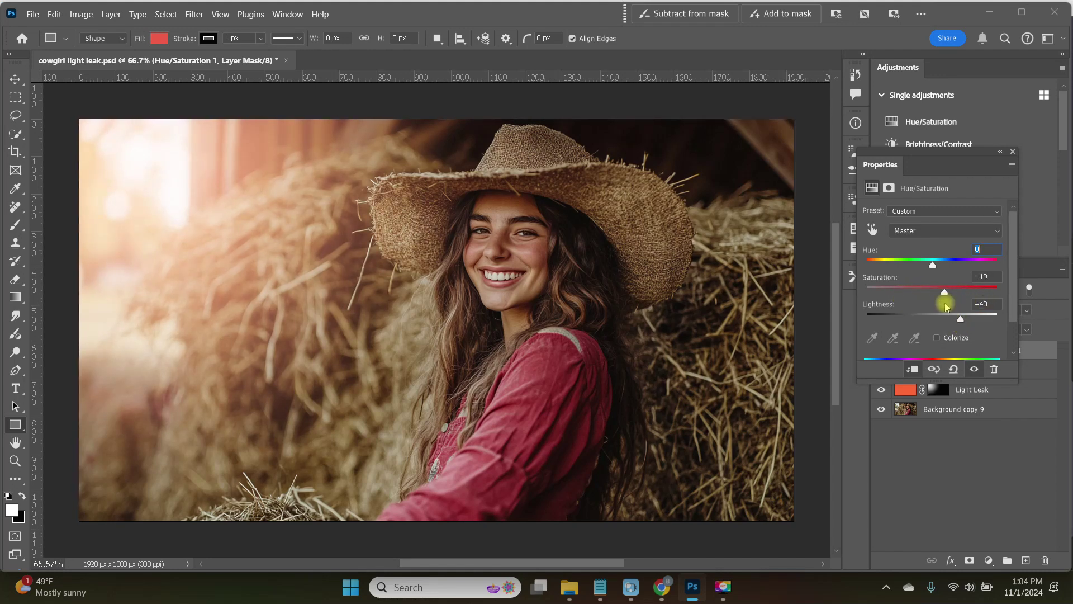
left_click_drag(932, 264, 881, 270)
Step: Delete the unused Hue/Saturation adjustment and toggle both light leaks to compare
left_click(953, 369)
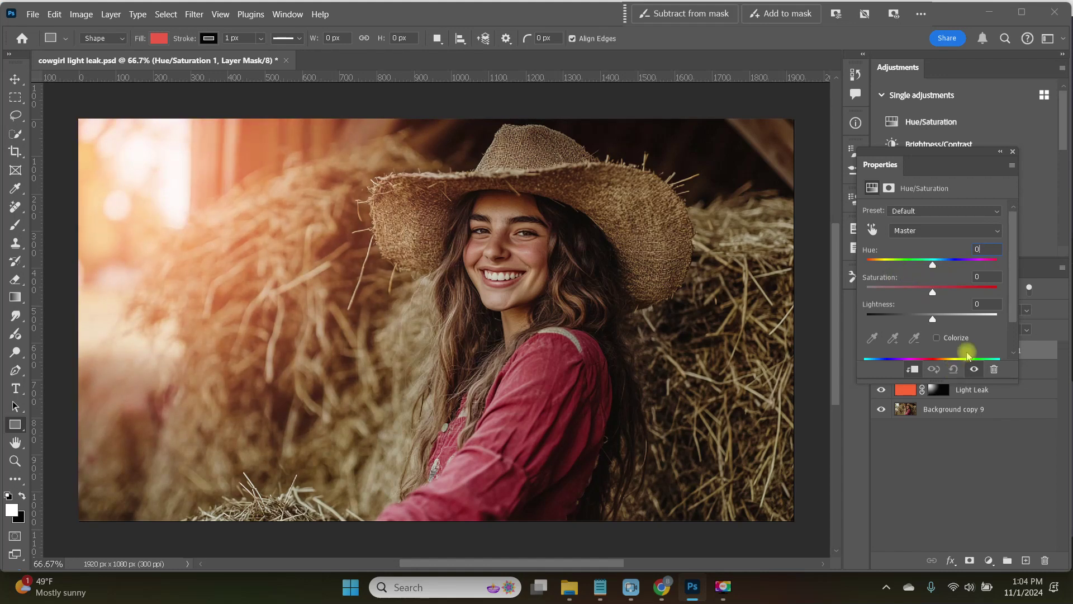
left_click(1012, 151)
left_click_drag(886, 346, 1049, 558)
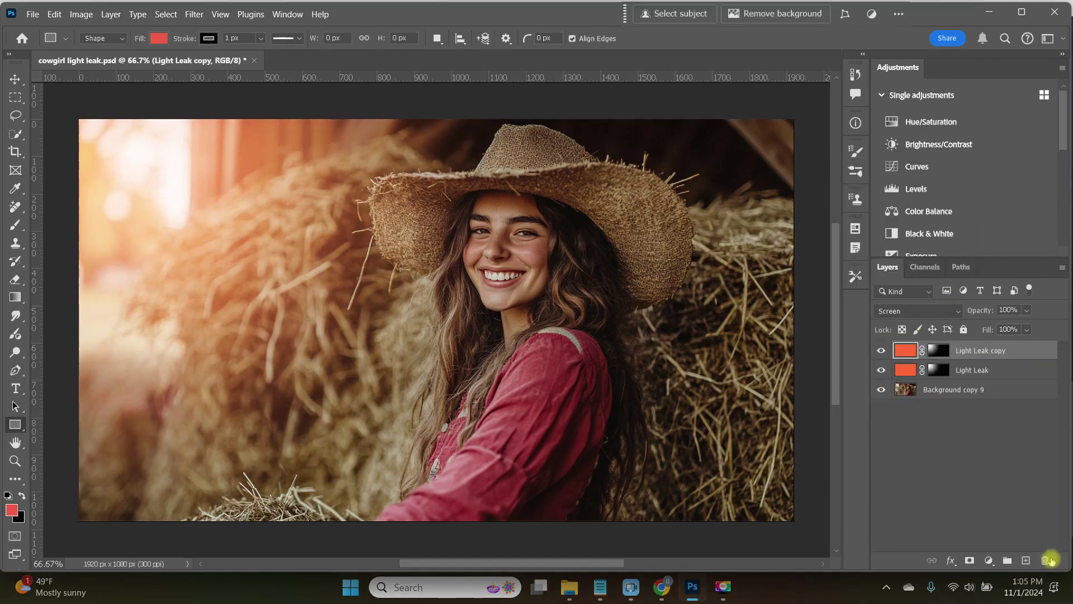
left_click(880, 390, "alt")
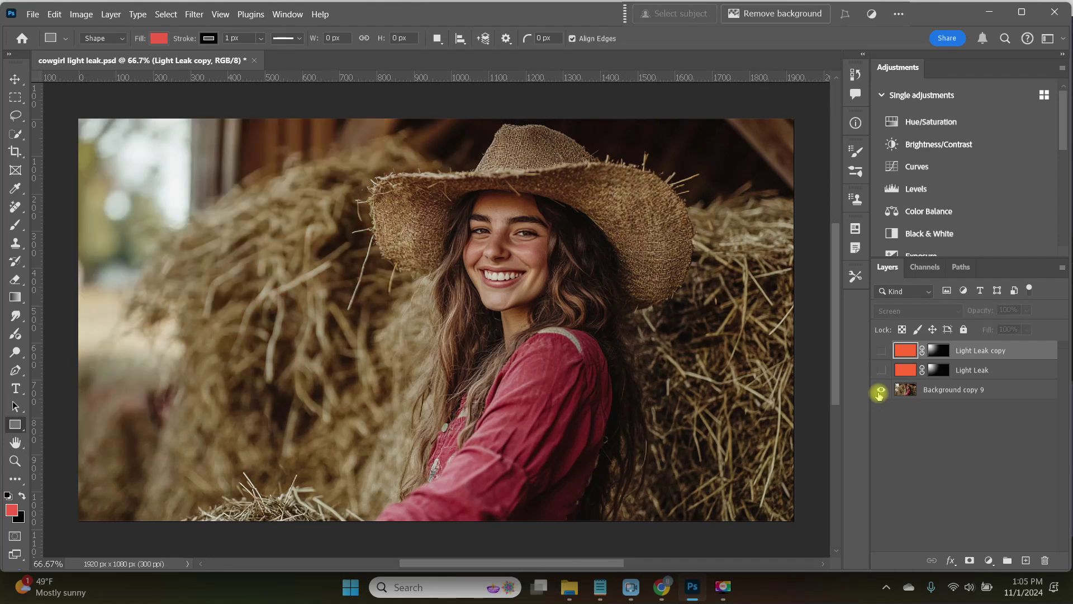
left_click(880, 391, "alt")
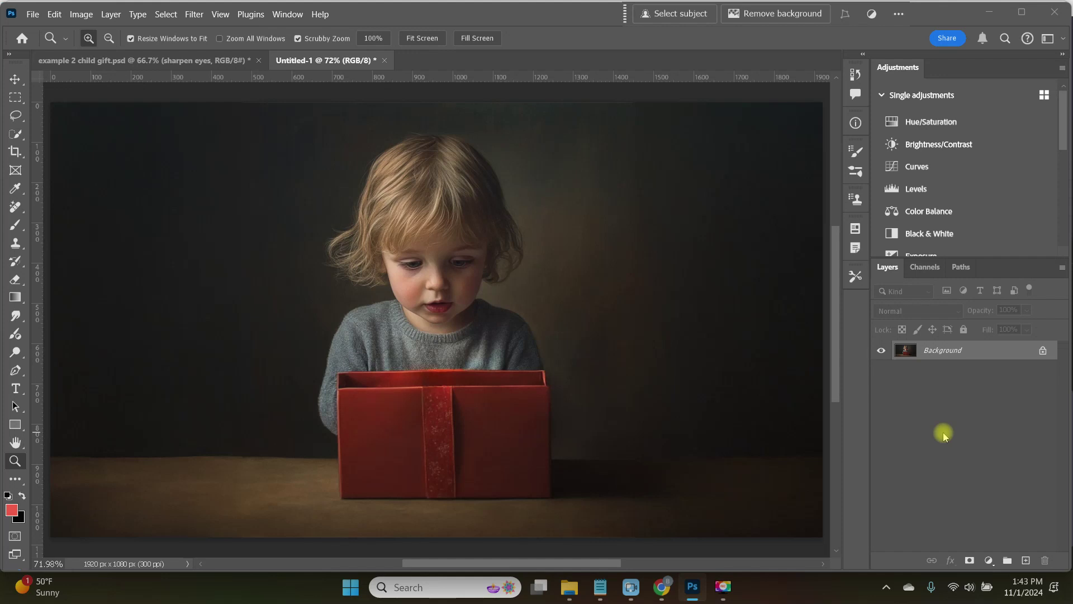
Step: Run the Light leak .jsx script on Untitled-1 to add an orange Light Leak layer
left_click(33, 15)
mouse_move(76, 357)
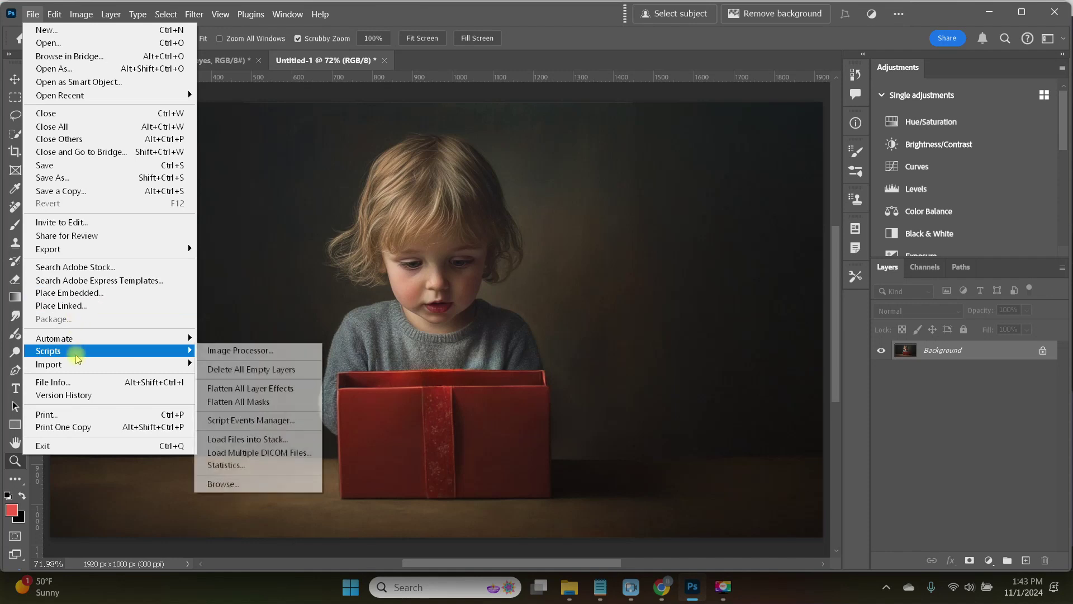
left_click(246, 484)
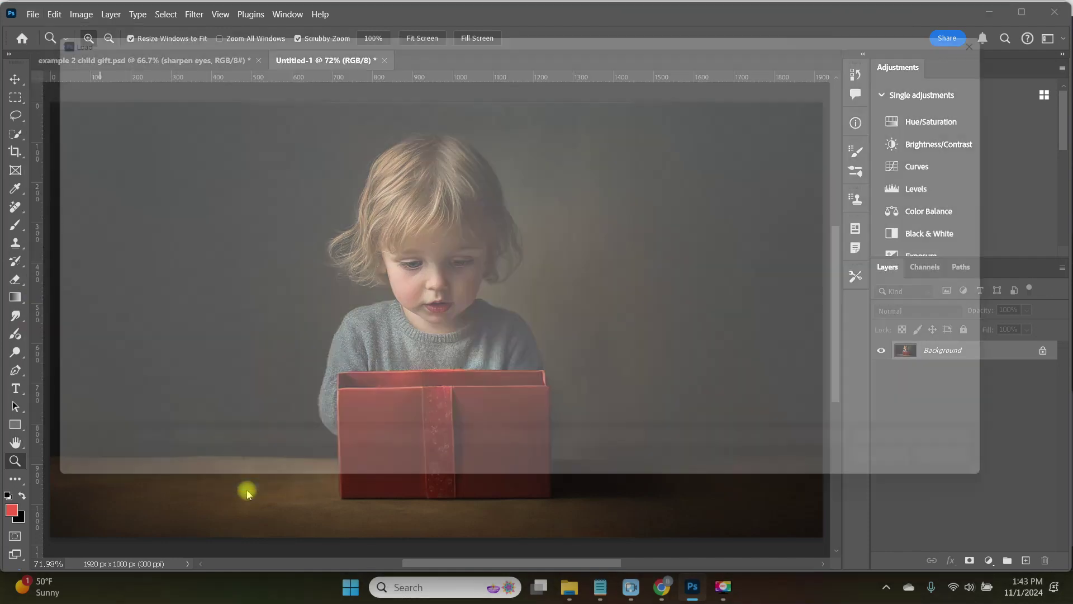
left_click(227, 147)
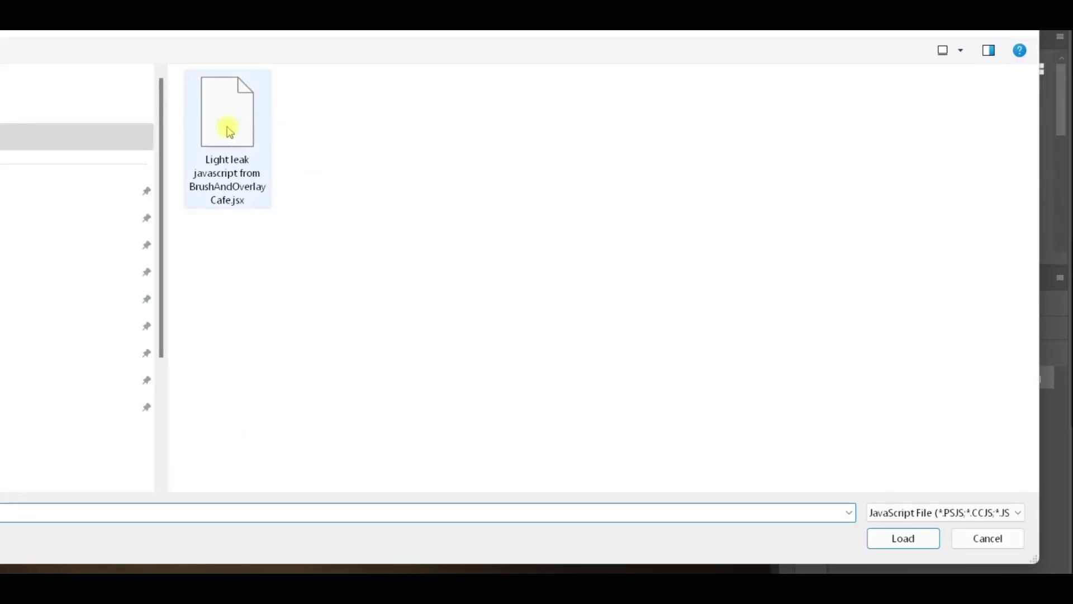
left_click(923, 545)
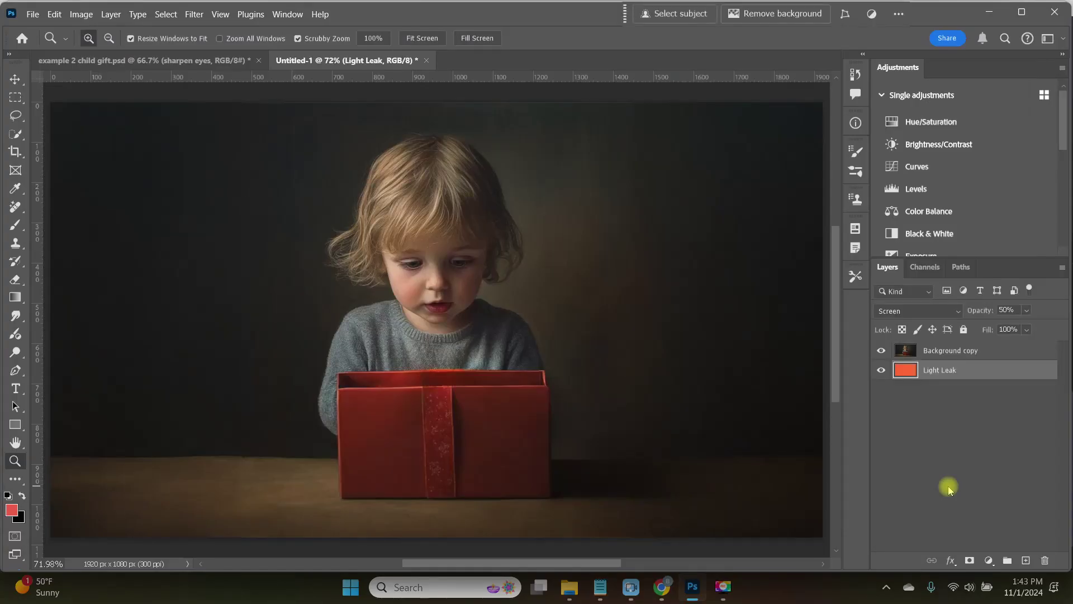
Step: Move Light Leak above Background copy, add an inverted mask, and draw a diagonal gradient streak across the child
left_click_drag(905, 370, 914, 345)
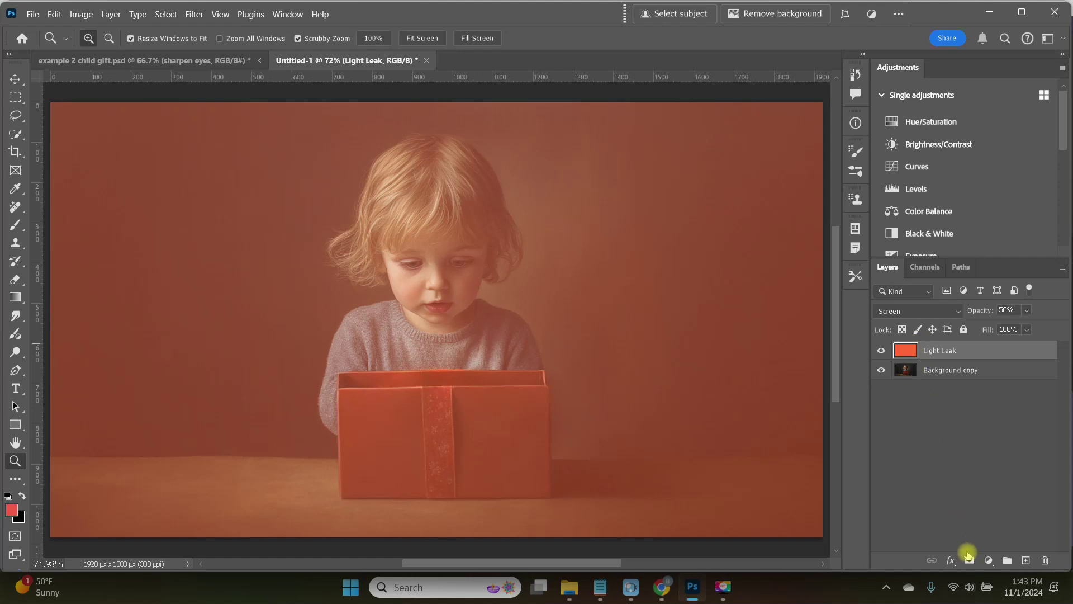
left_click(969, 560)
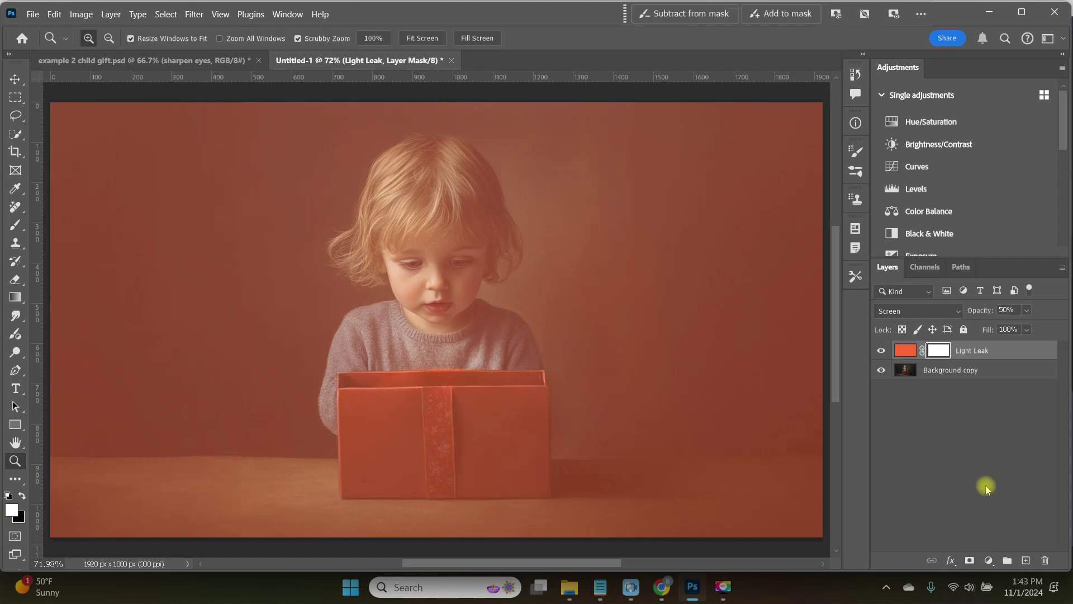
key("ctrl+i")
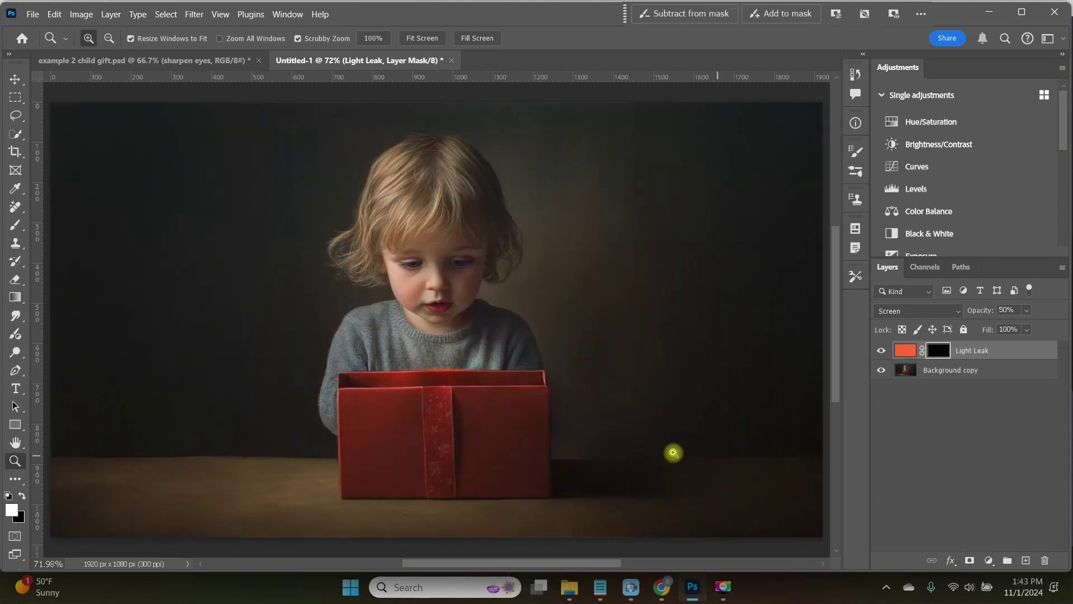
left_click(16, 296)
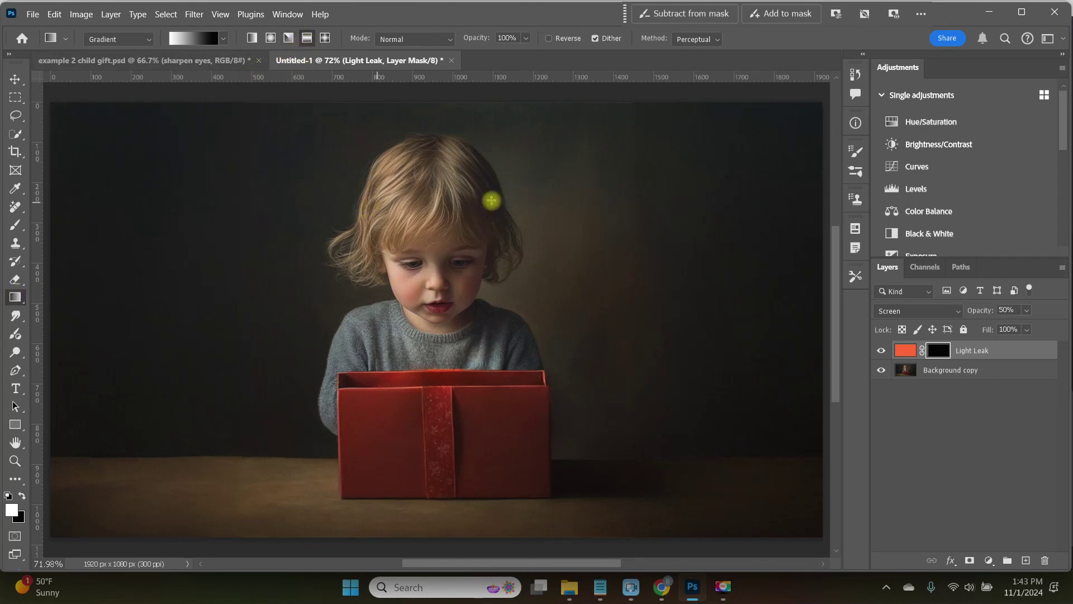
mouse_move(463, 236)
left_mouse_down()
mouse_move(371, 354)
mouse_move(398, 332)
left_mouse_up()
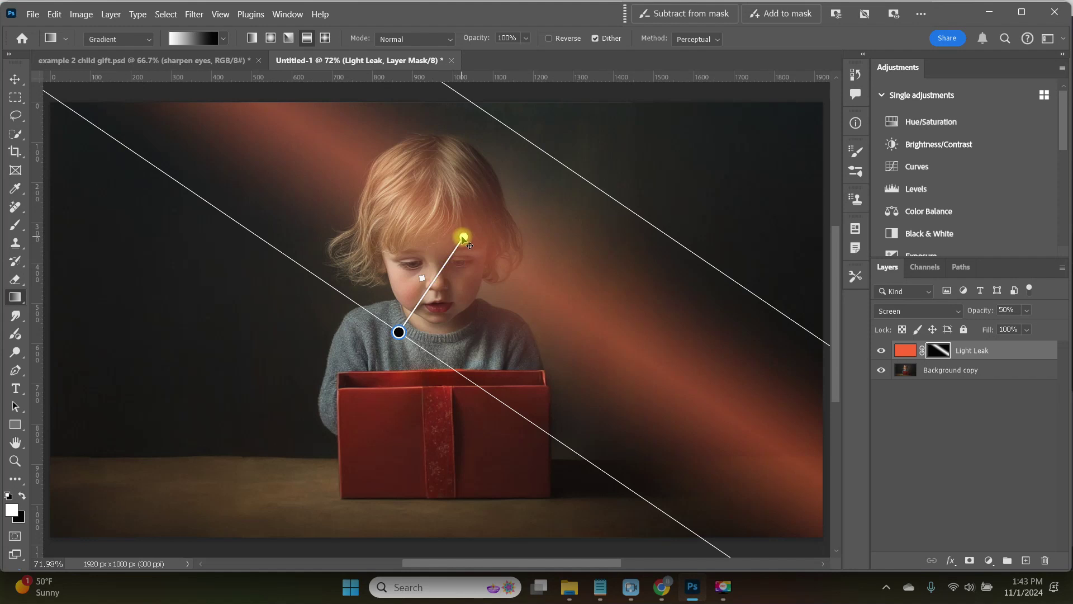
mouse_move(463, 237)
left_mouse_down()
mouse_move(378, 302)
mouse_move(402, 304)
left_mouse_up()
mouse_move(349, 388)
left_mouse_down()
mouse_move(376, 353)
mouse_move(332, 406)
mouse_move(379, 335)
mouse_move(343, 404)
left_mouse_up()
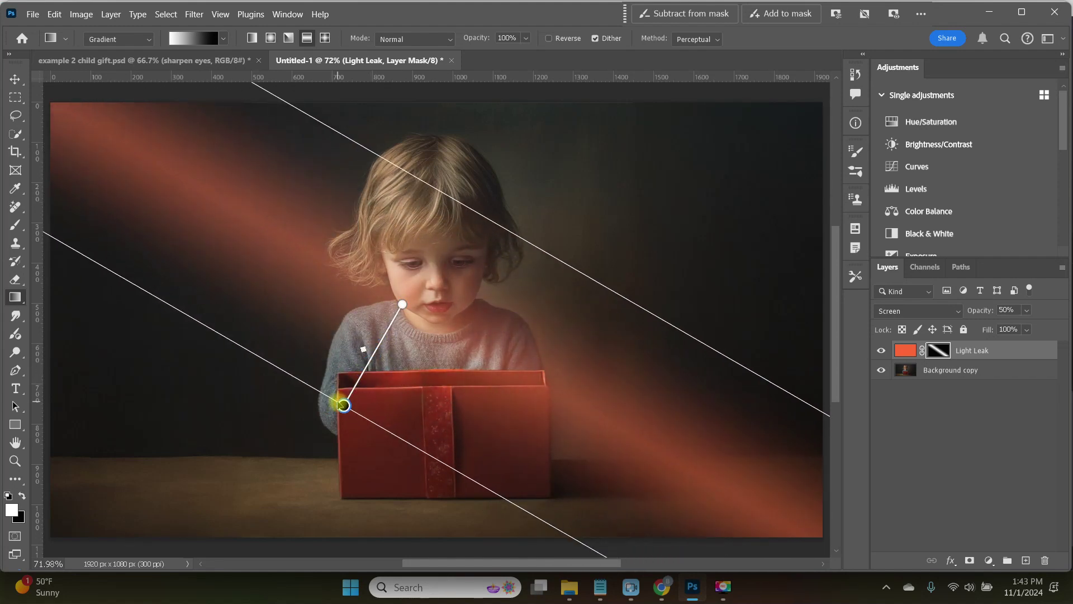
left_click(905, 350)
Step: Set the Light Leak streak to Vivid Light blending and duplicate it as Light Leak copy
left_click(881, 351)
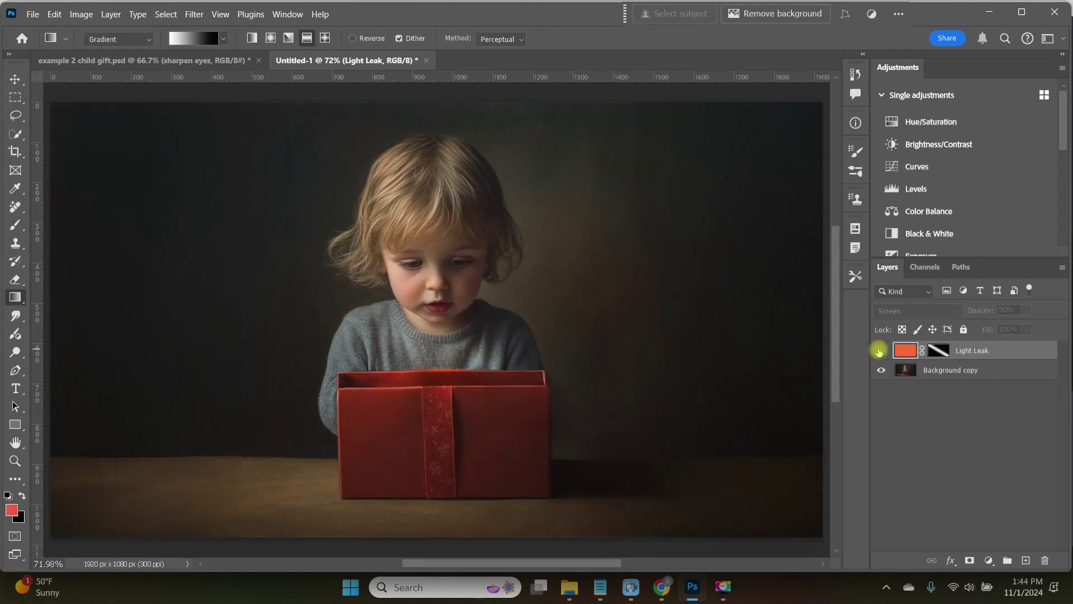
left_click(880, 351)
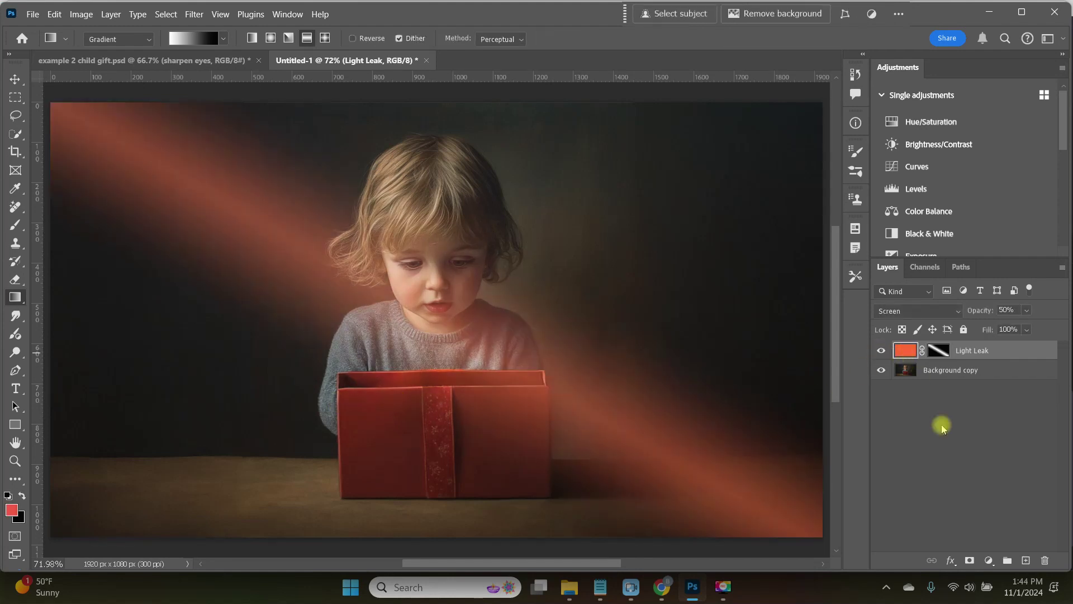
left_click(958, 311)
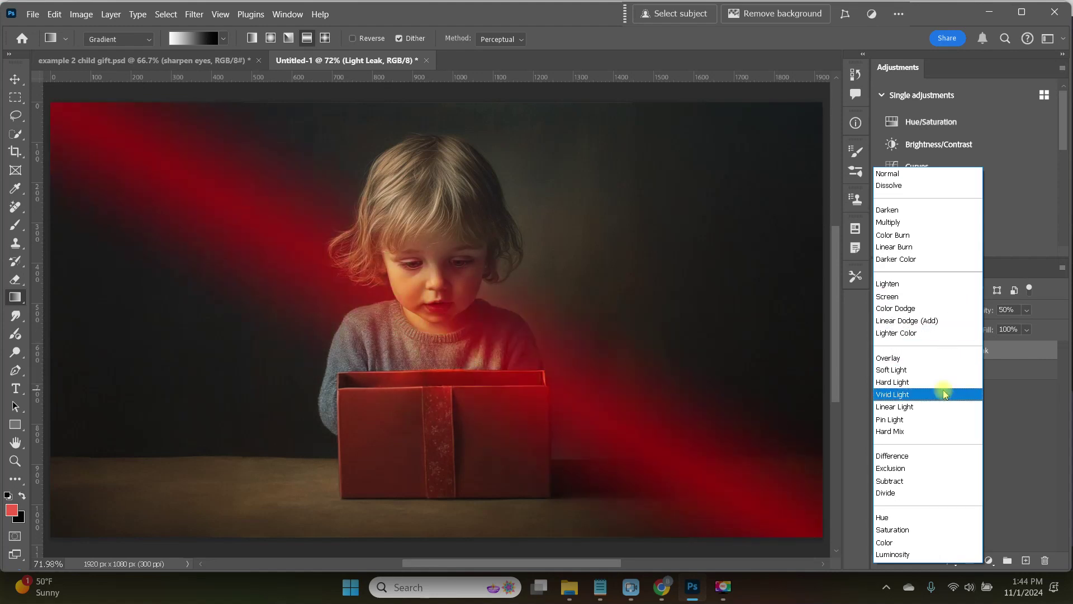
left_click(944, 392)
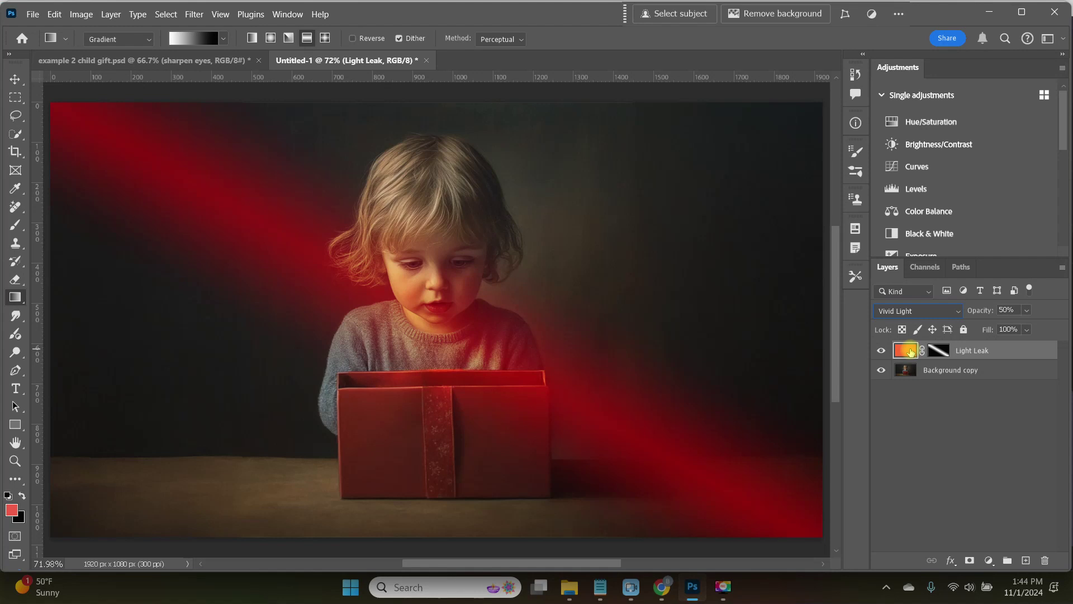
key("ctrl+j")
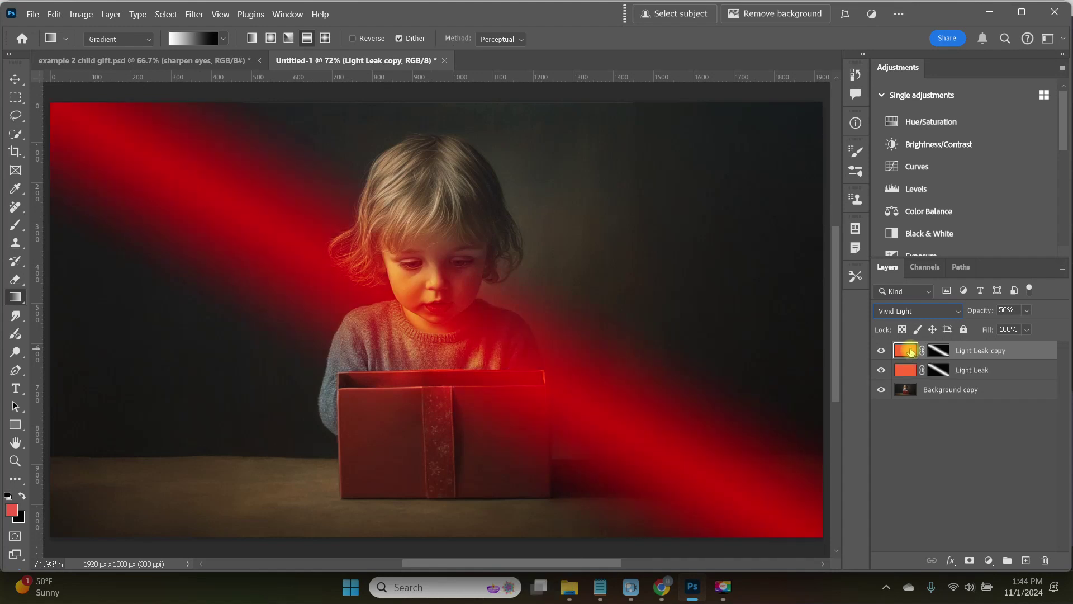
Step: Move the copied red streak up and to the right
key("ctrl+t")
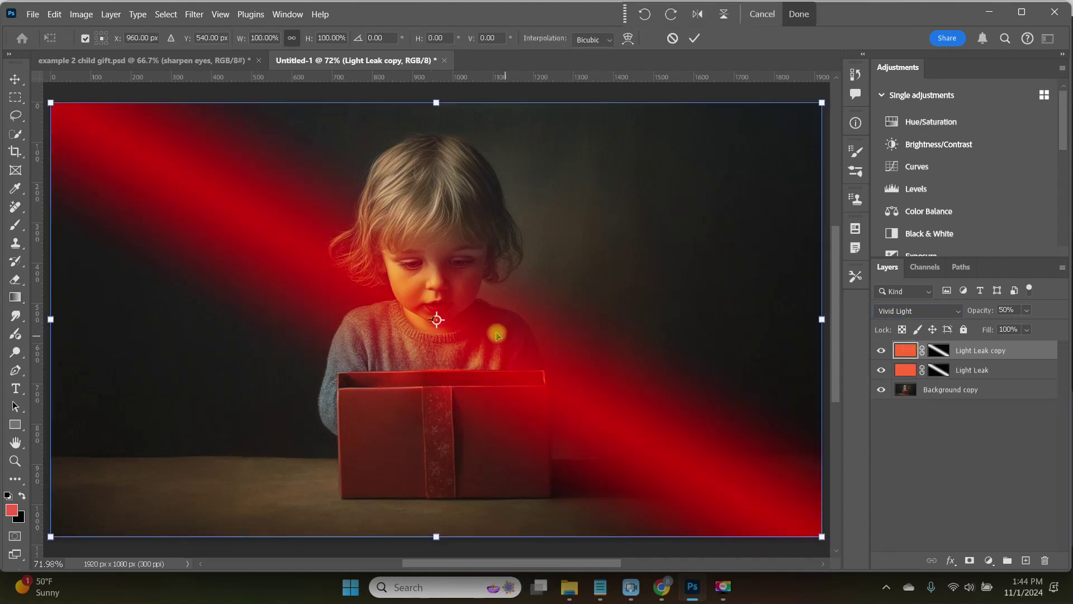
left_click_drag(493, 330, 664, 228)
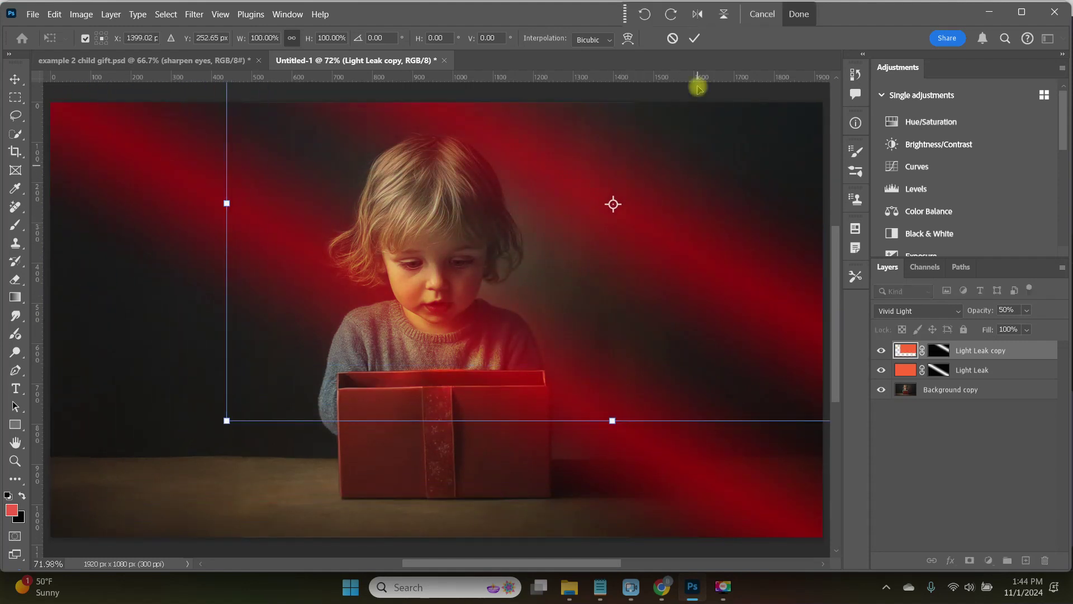
left_click(694, 38)
Step: Duplicate the original Light Leak and shift the new streak down and to the left
left_click(901, 368)
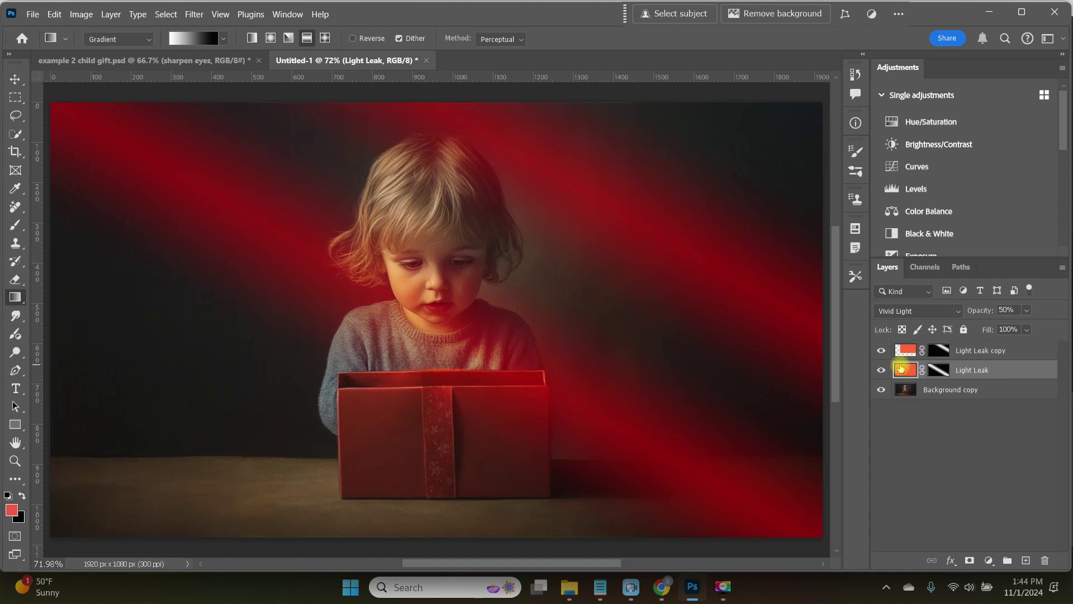
key("ctrl+j")
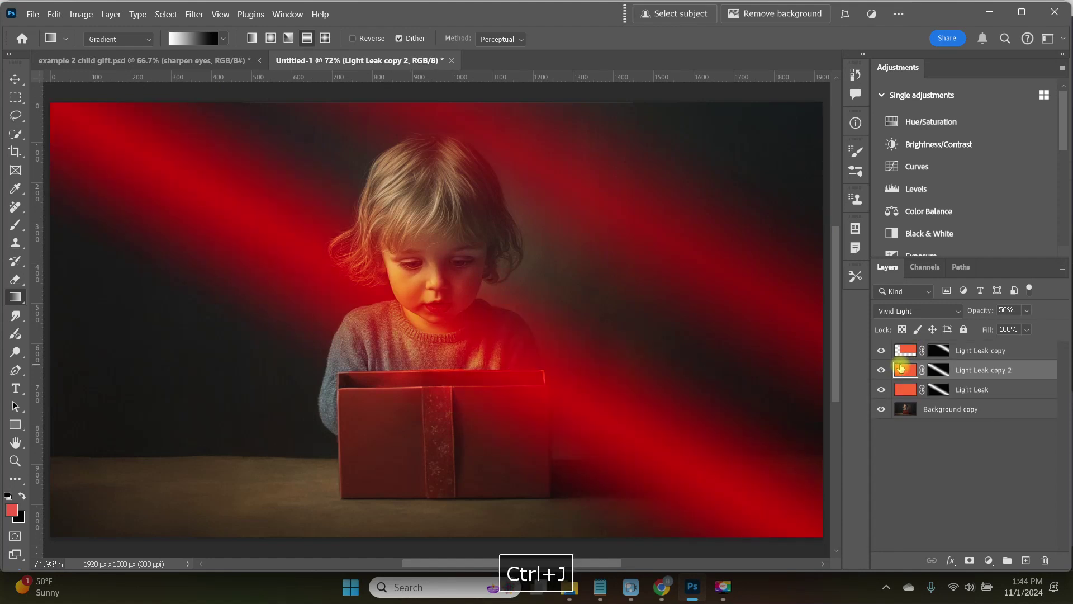
key("ctrl+t")
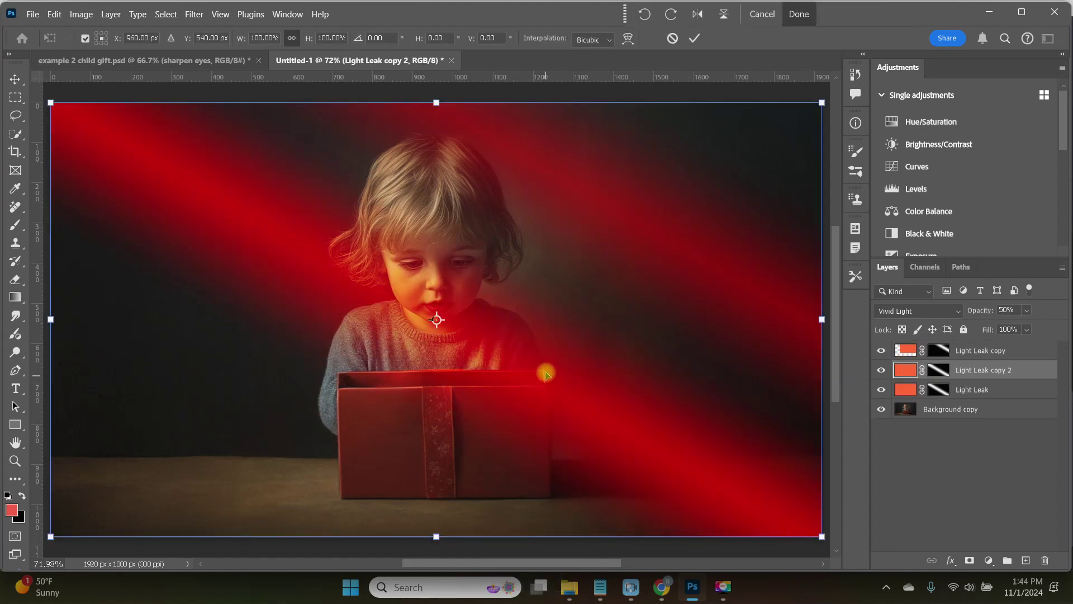
left_click_drag(546, 375, 425, 508)
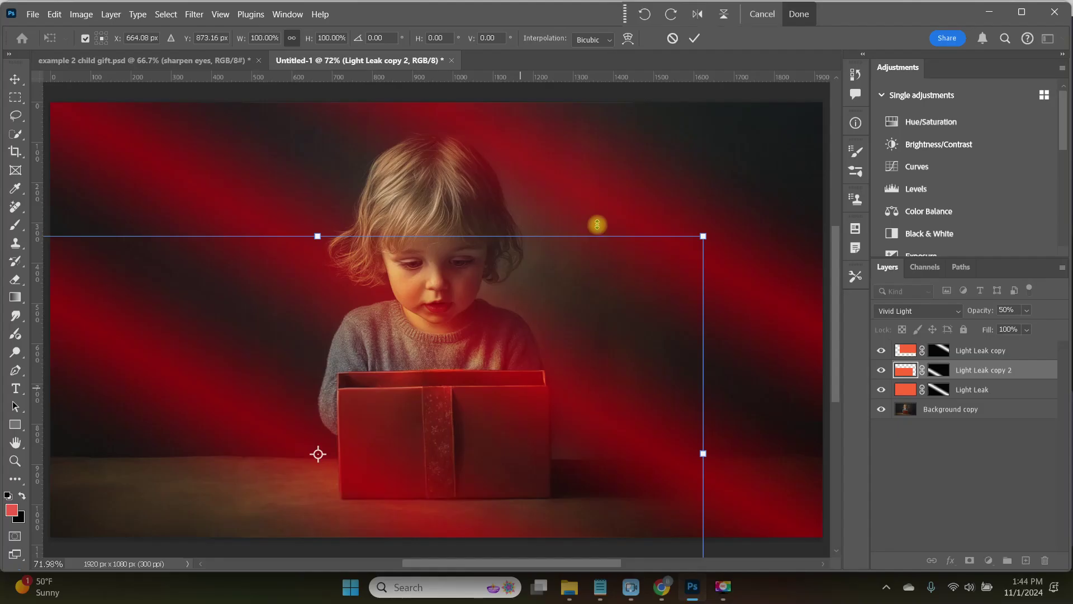
left_click(692, 39)
Step: Select all three Light Leak layers and group them into Group 1
left_click(909, 350)
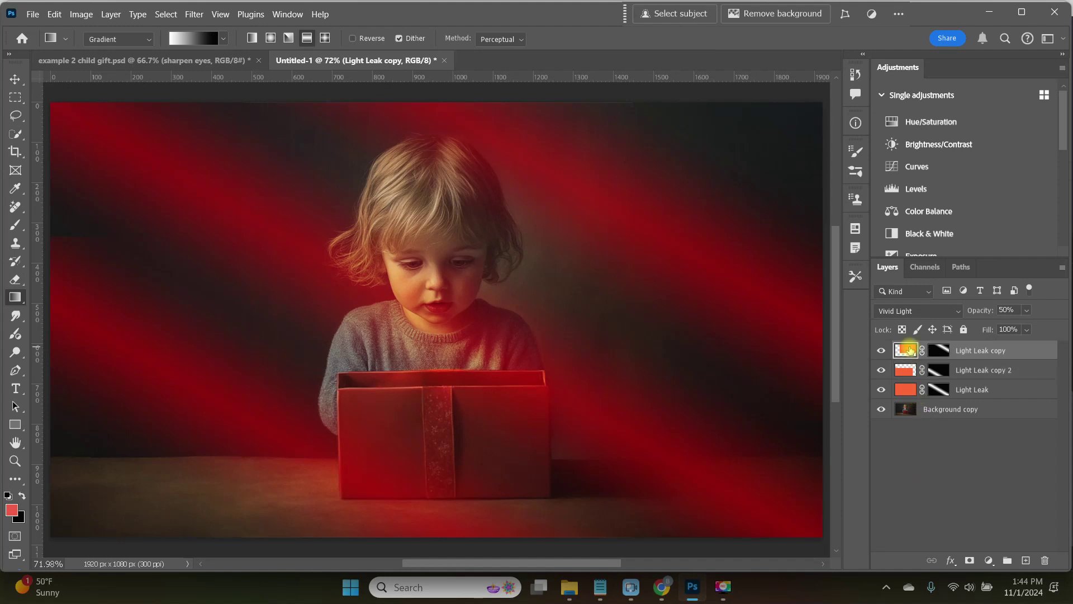
left_click(907, 389, "shift")
key("ctrl+g")
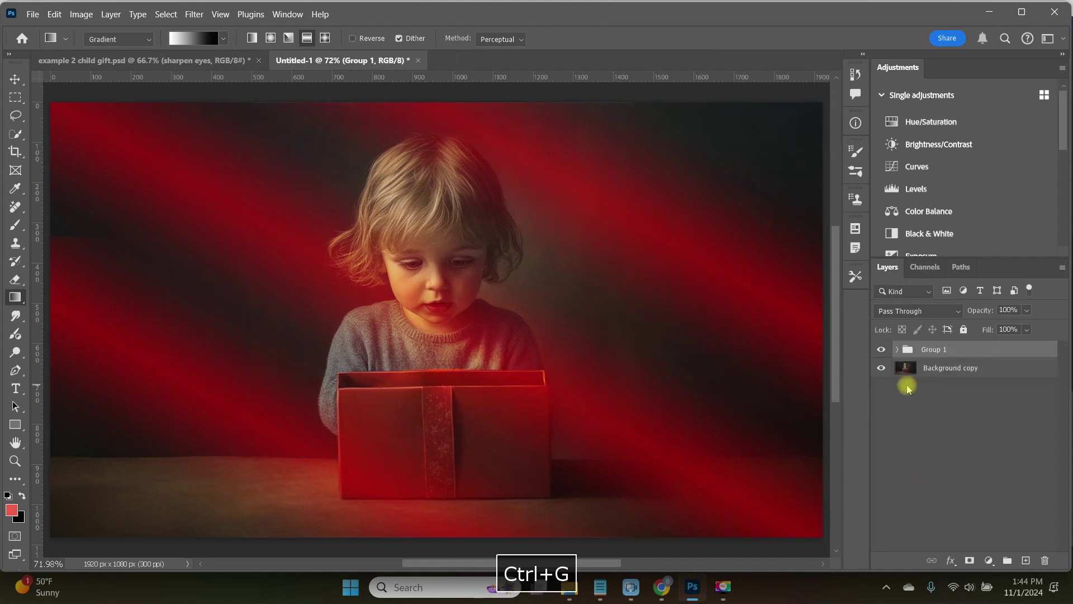
Step: Compare the streaks on and off, then select the child and gift box as the subject on Background copy
left_click(876, 349)
left_click(877, 349)
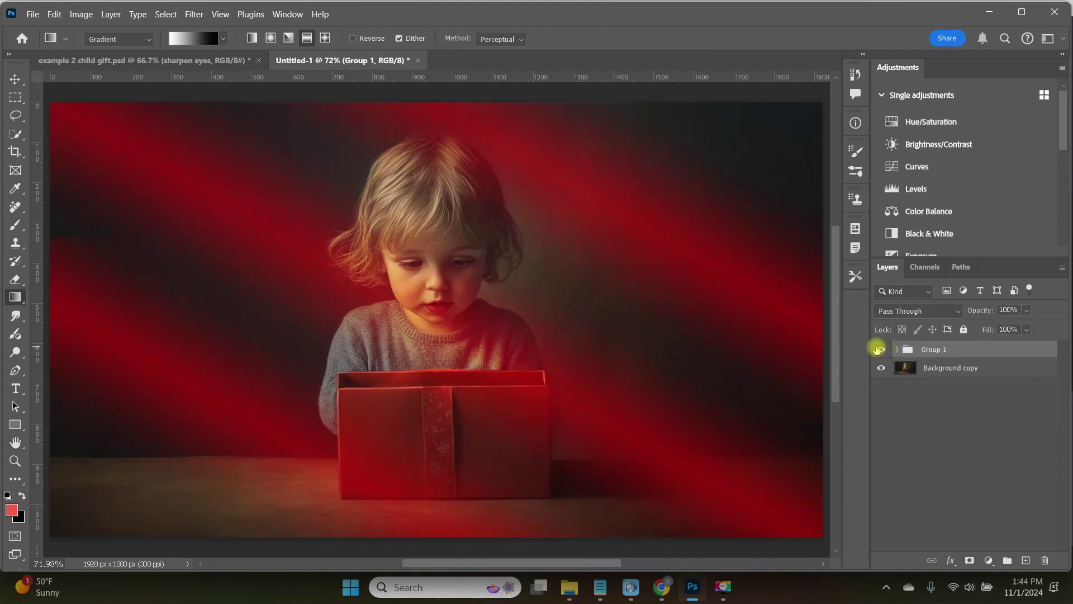
left_click(908, 373)
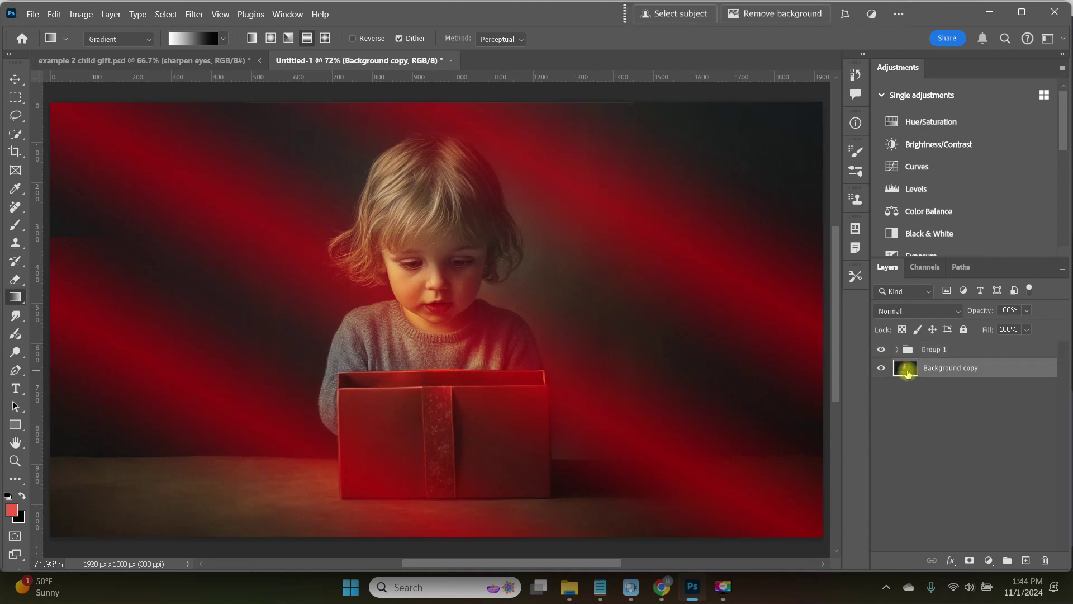
left_click(16, 134)
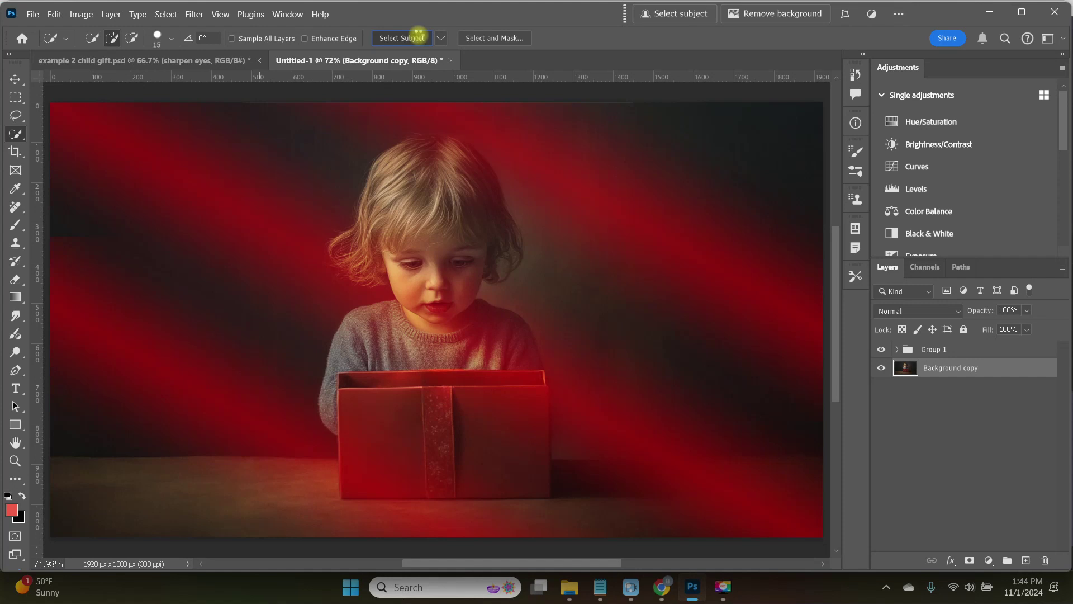
Step: Give Group 1 an inverted subject mask so the streaks skip the child and box
left_click(912, 349)
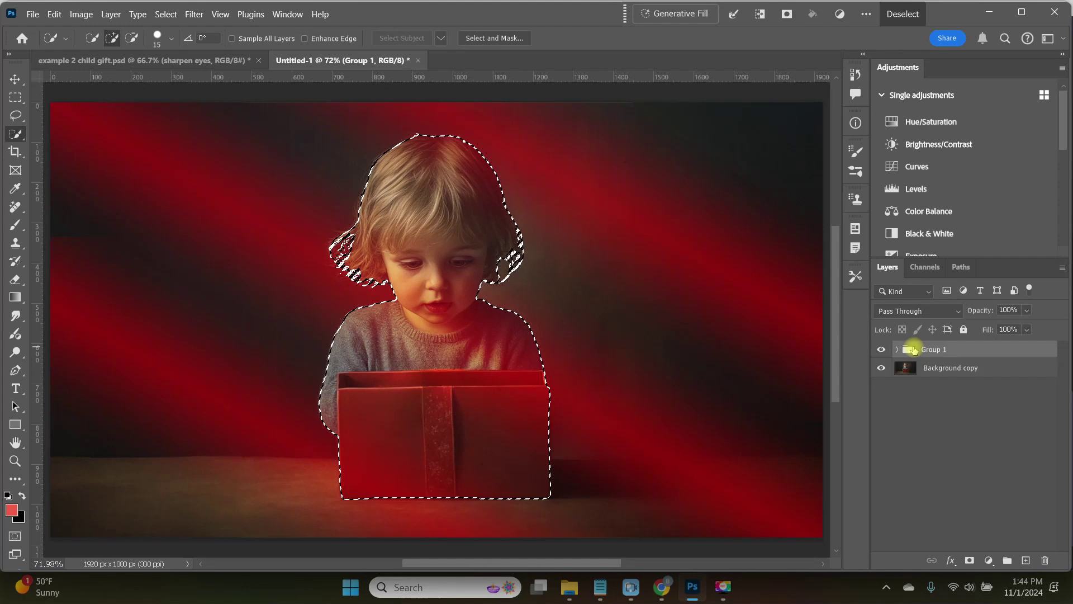
left_click(971, 562)
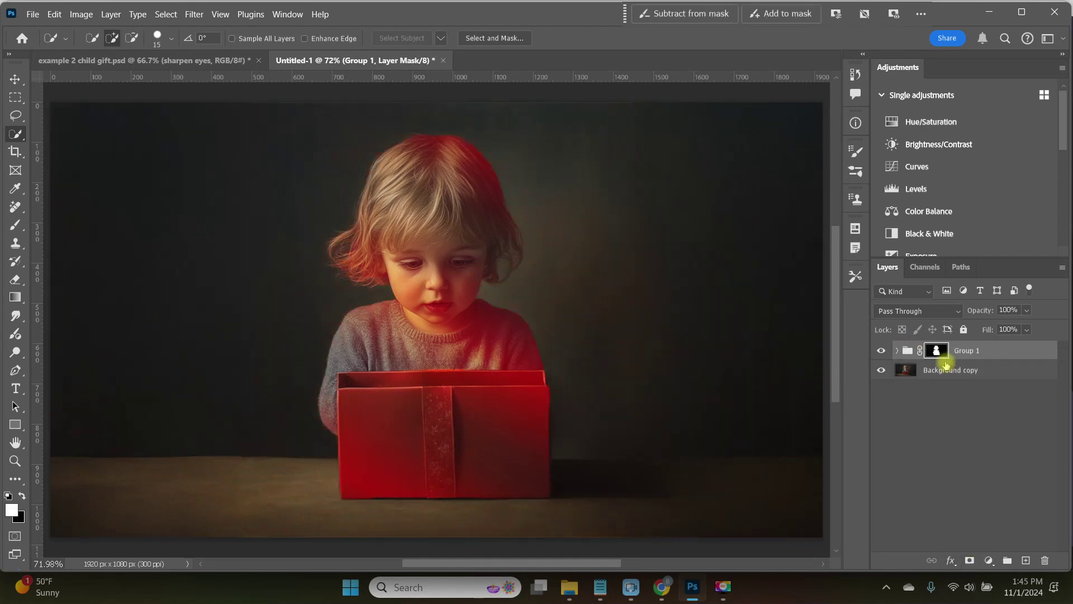
key("ctrl+i")
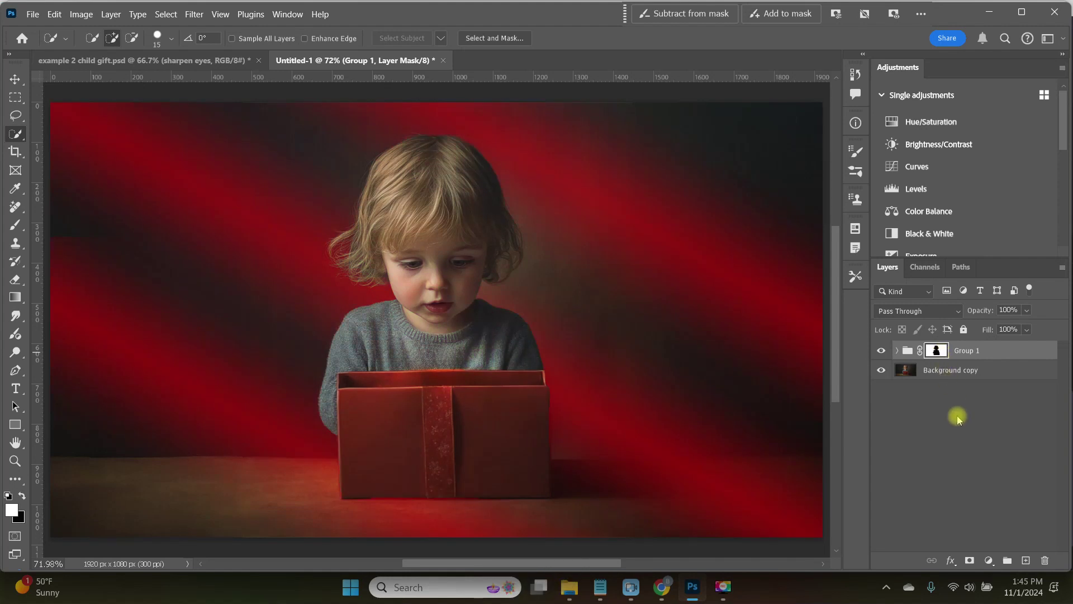
left_click(882, 351)
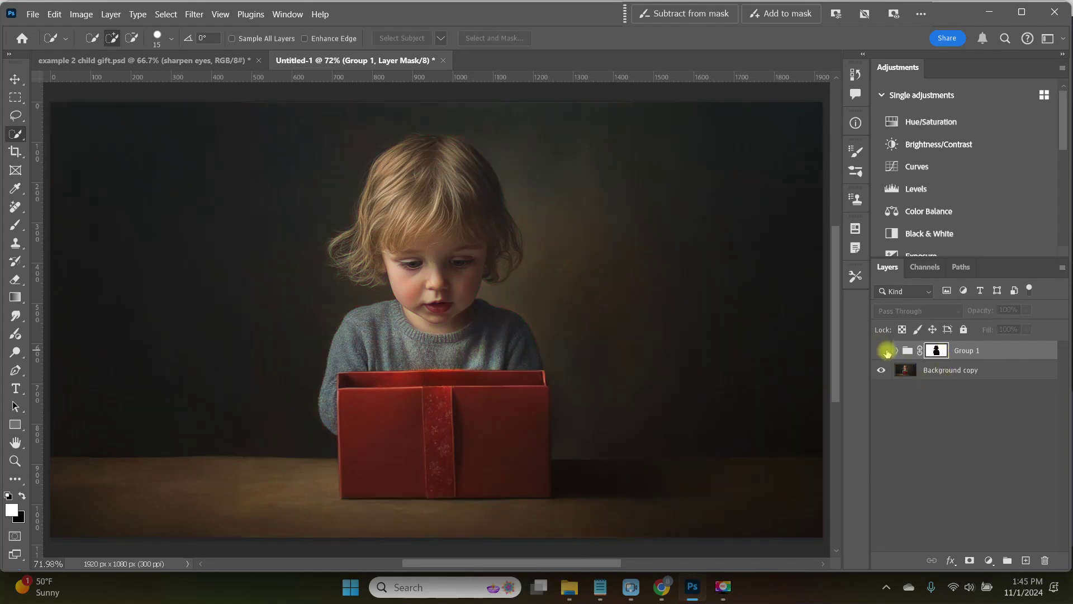
Step: Re-show Group 1 and set up a 250 px Brush at 56% opacity
left_click(882, 351)
key("b")
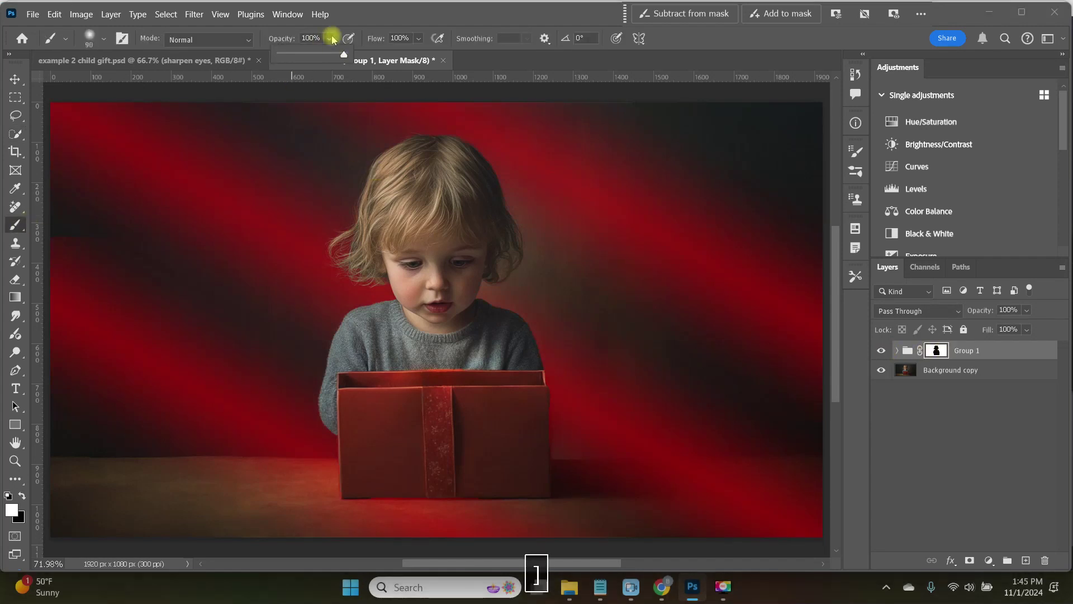
key("2")
key("5")
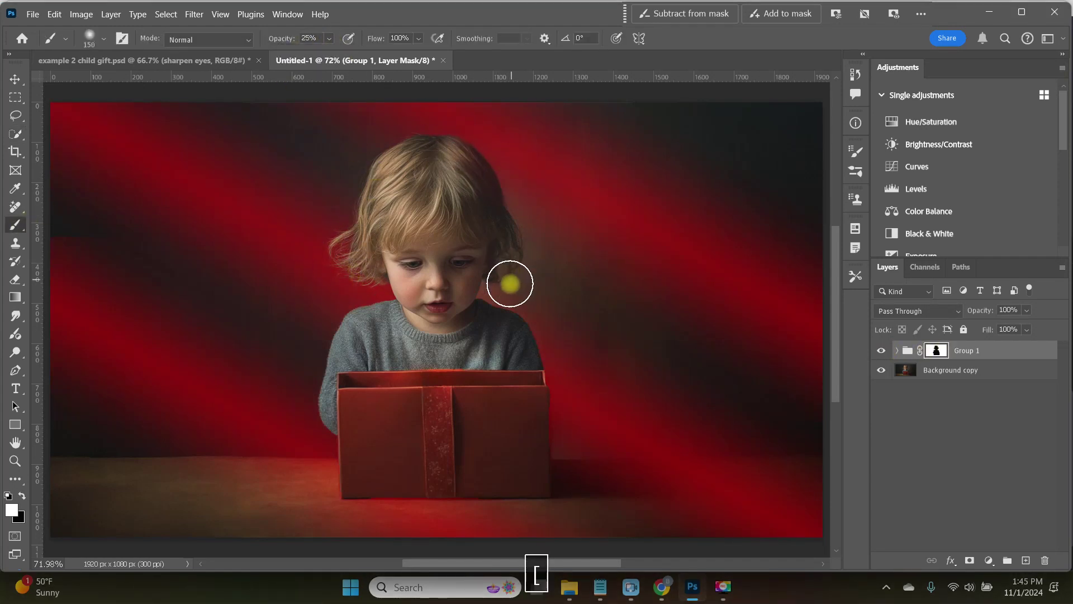
key("bracketright")
key("bracketright")
key("5")
key("6")
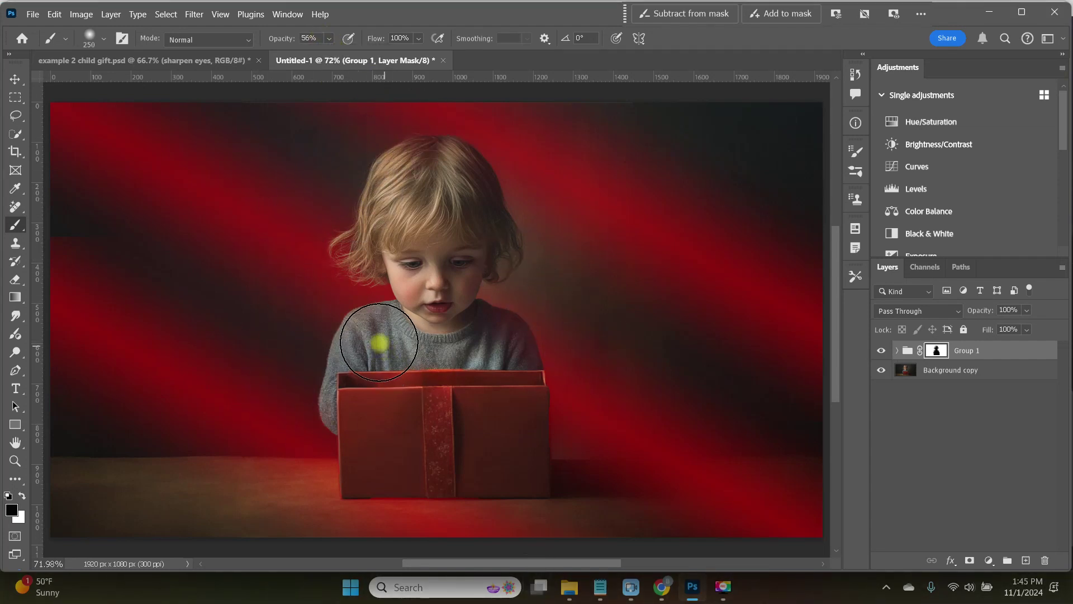
left_click(907, 374)
Step: Add a gradient-masked Light Leak window light at Color Dodge, 59% fill; rename Group 1 background
left_click(235, 546)
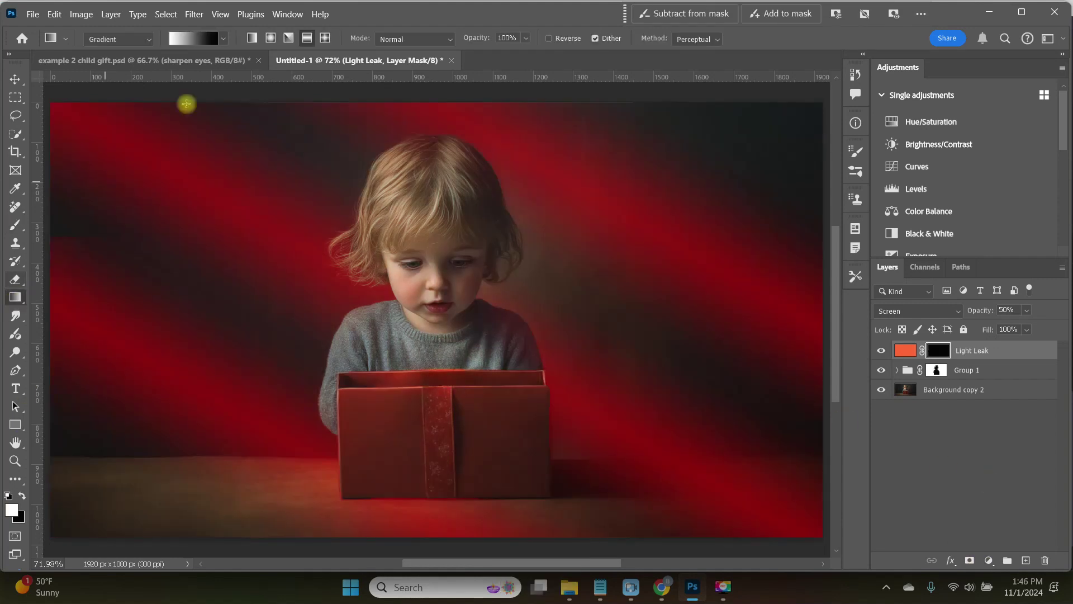
left_click_drag(48, 207, 577, 353)
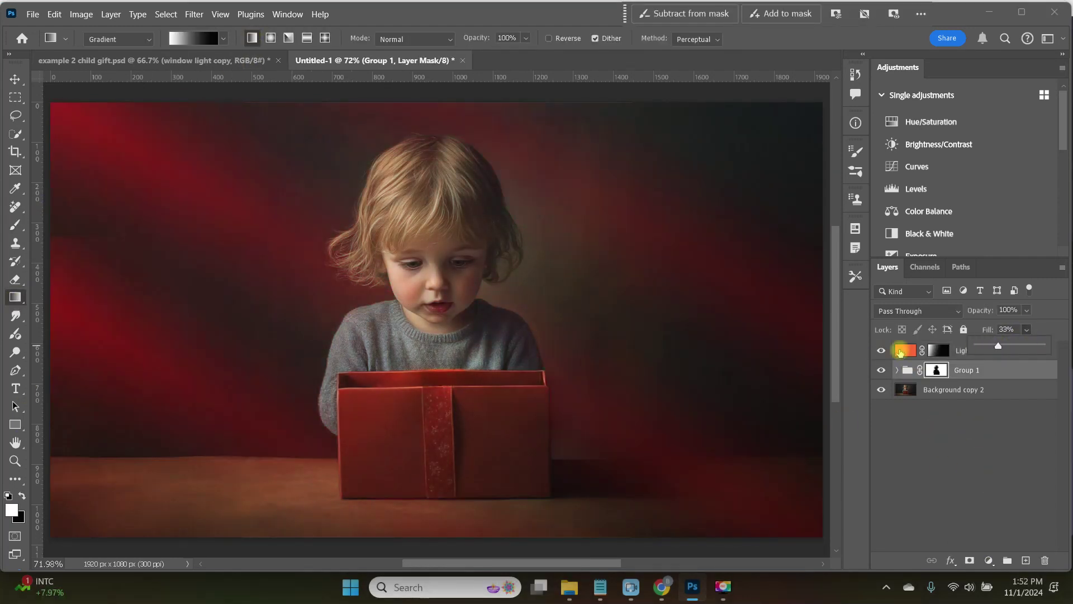
key("Return")
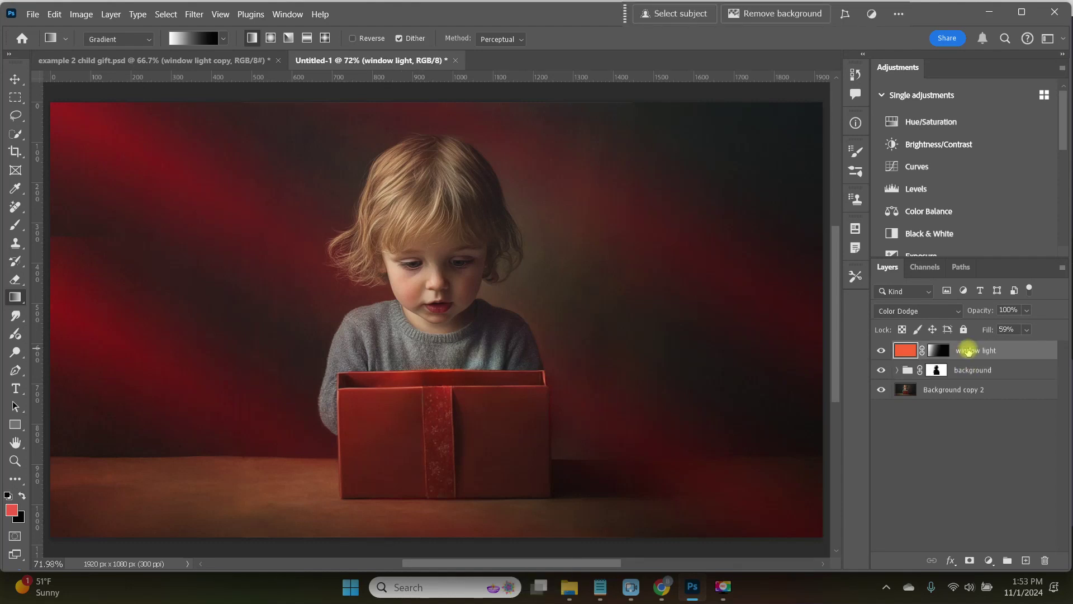
left_click(917, 311)
left_click(950, 299)
left_click(1027, 329)
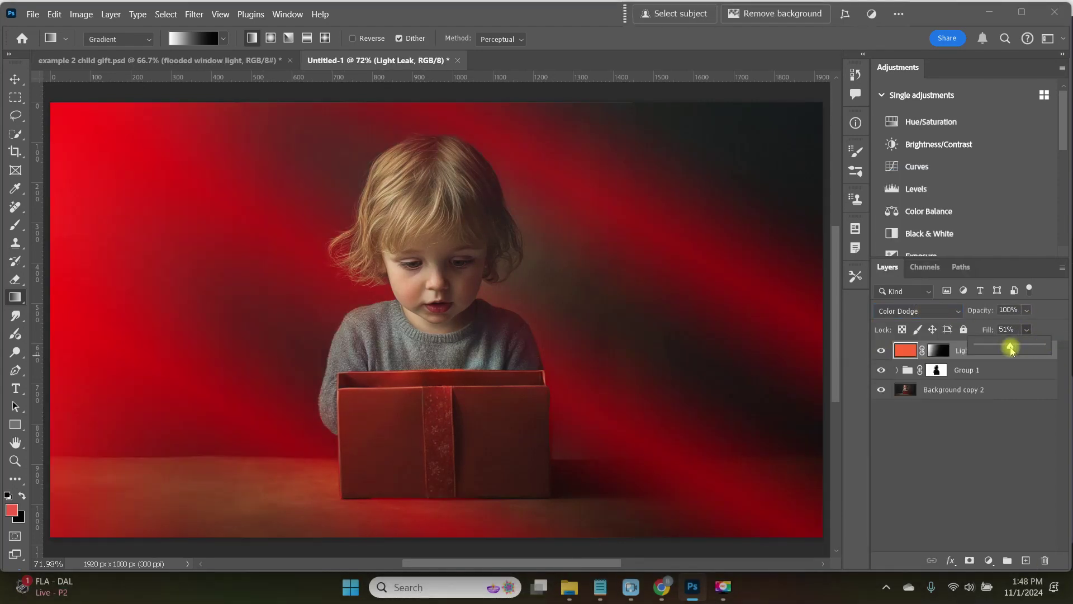
left_click_drag(1058, 326, 1018, 347)
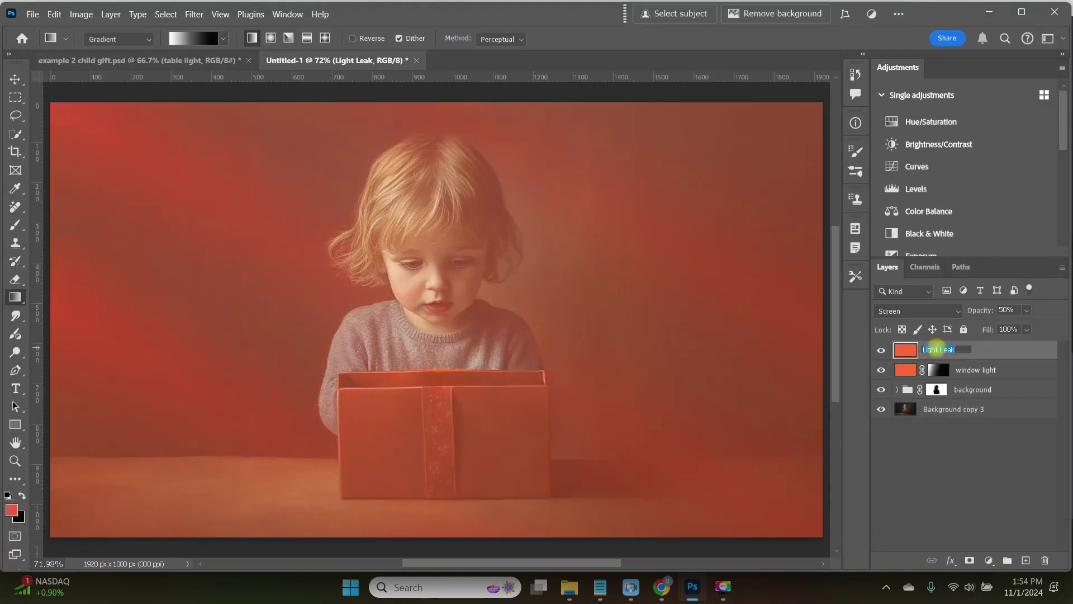
Step: Set the table light to Divide and paint a 600 px flattened glow in front of the box
left_click(953, 311)
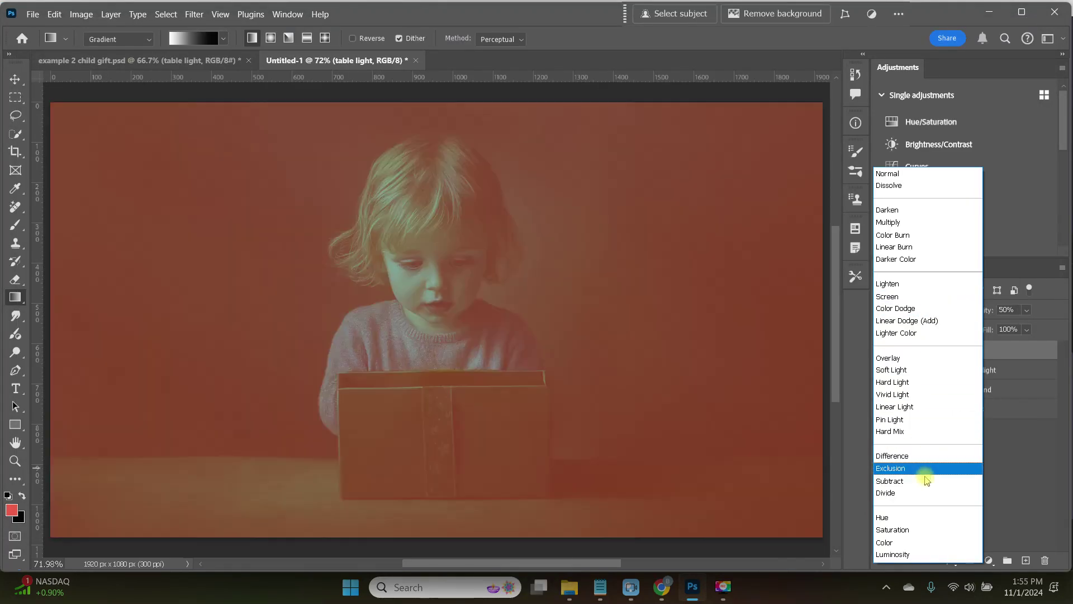
left_click(885, 492)
key("b")
left_click(103, 38)
key("Return")
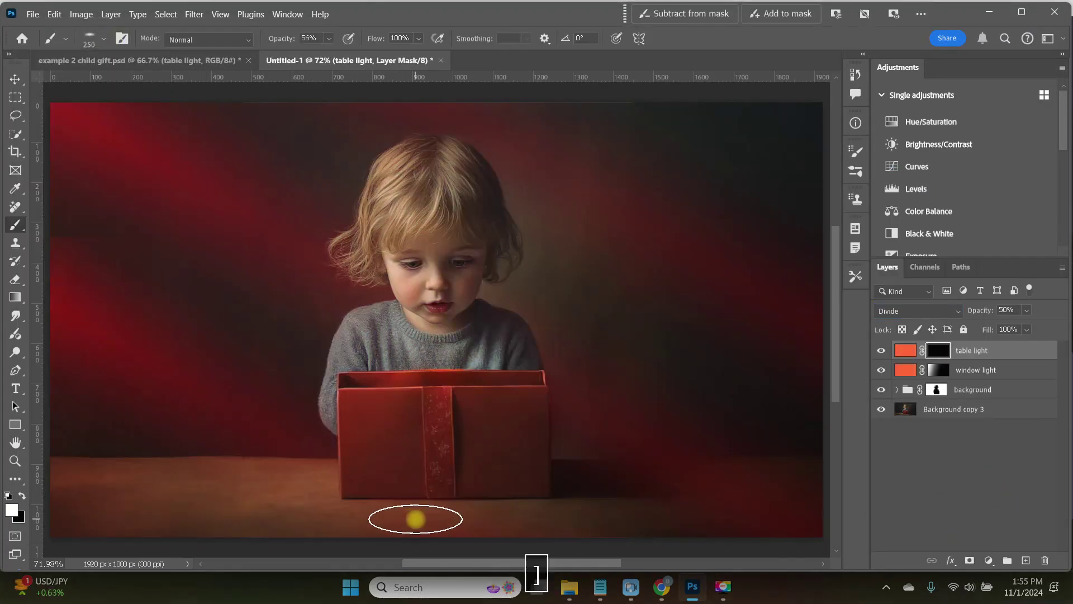
mouse_move(412, 514)
left_mouse_down()
mouse_move(306, 486)
mouse_move(309, 473)
mouse_move(262, 504)
mouse_move(185, 486)
left_mouse_up()
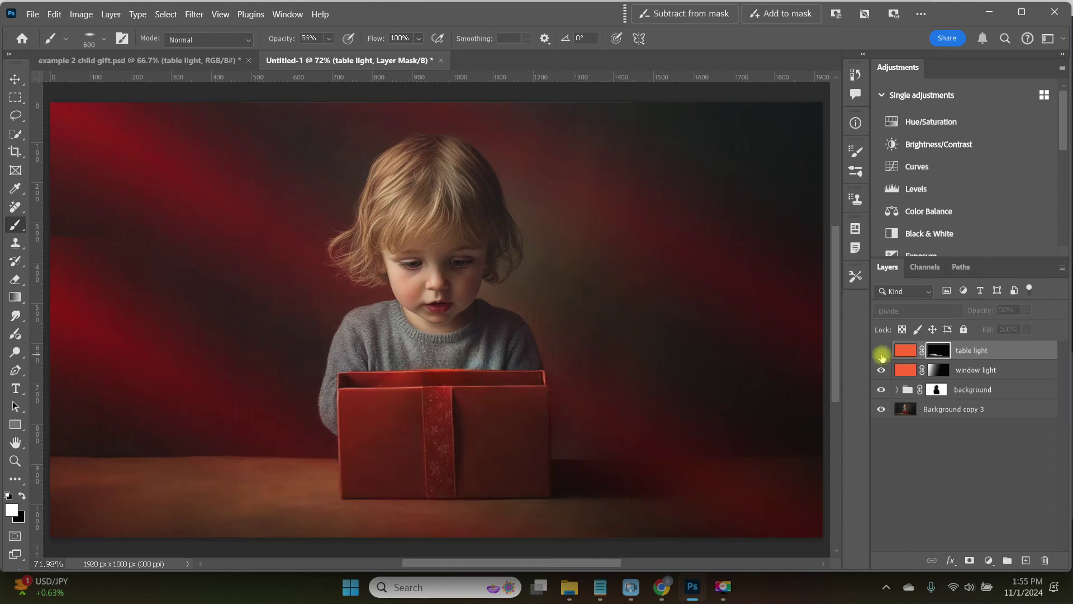
left_click(912, 414)
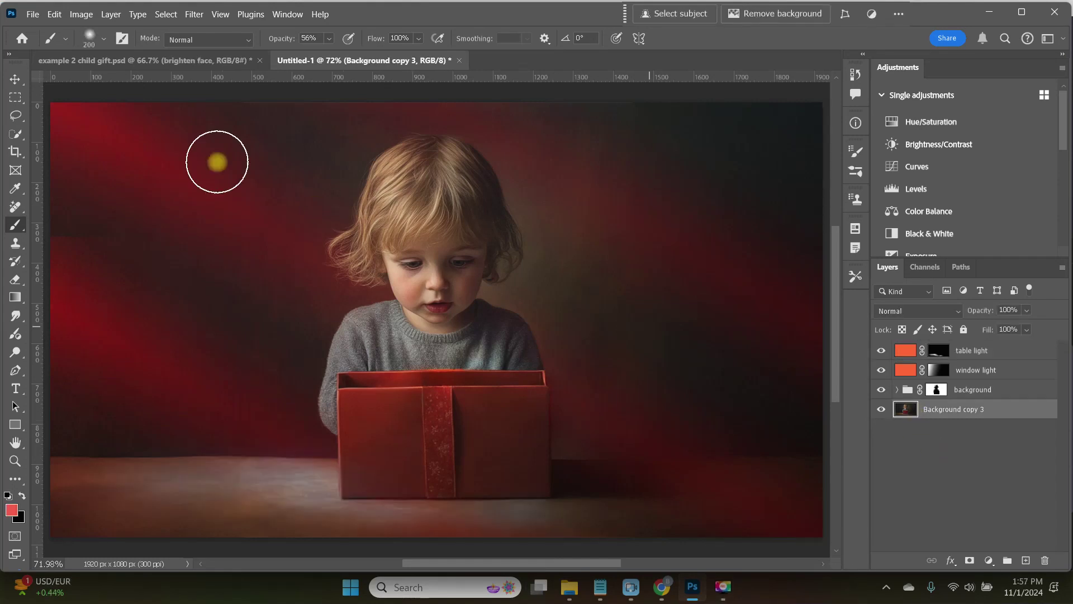
Step: Load the light leak script for a Screen 50% layer, move it to the top, name it brighten face
left_click(29, 15)
mouse_move(108, 352)
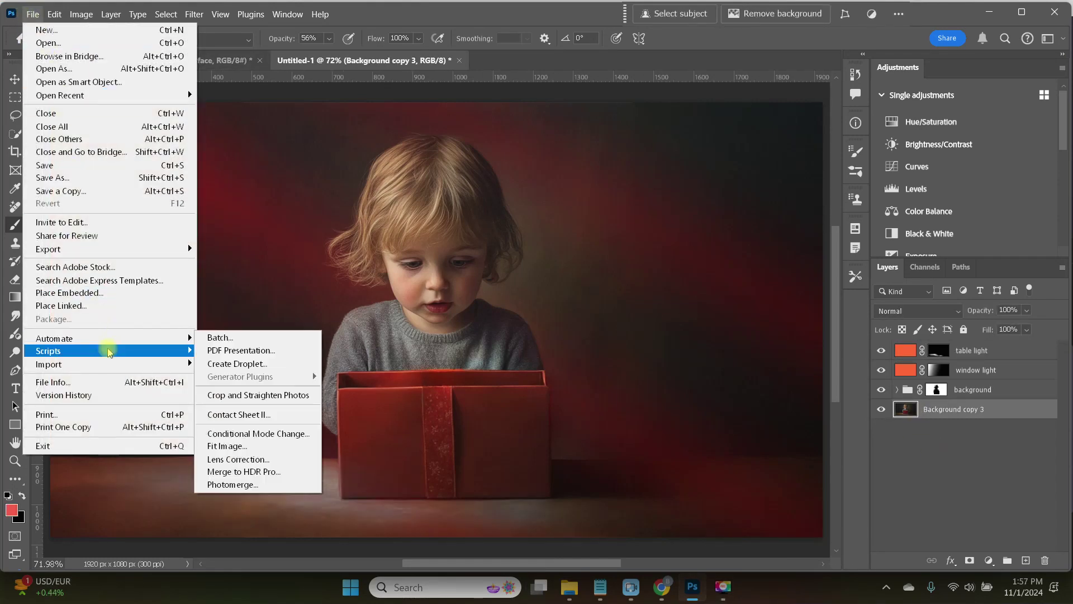
left_click(221, 483)
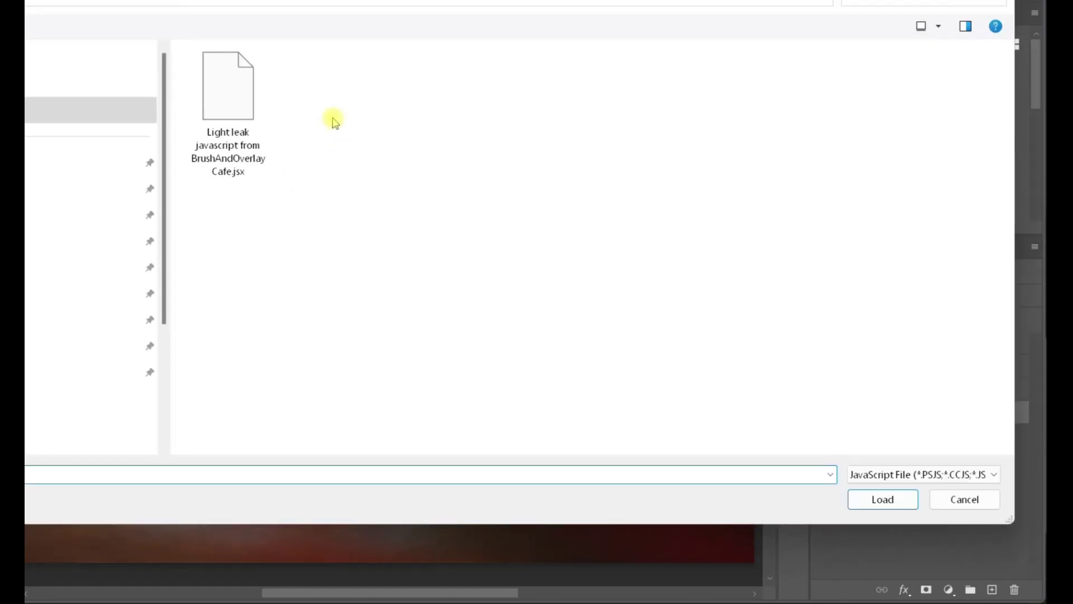
left_click(228, 89)
left_click(883, 499)
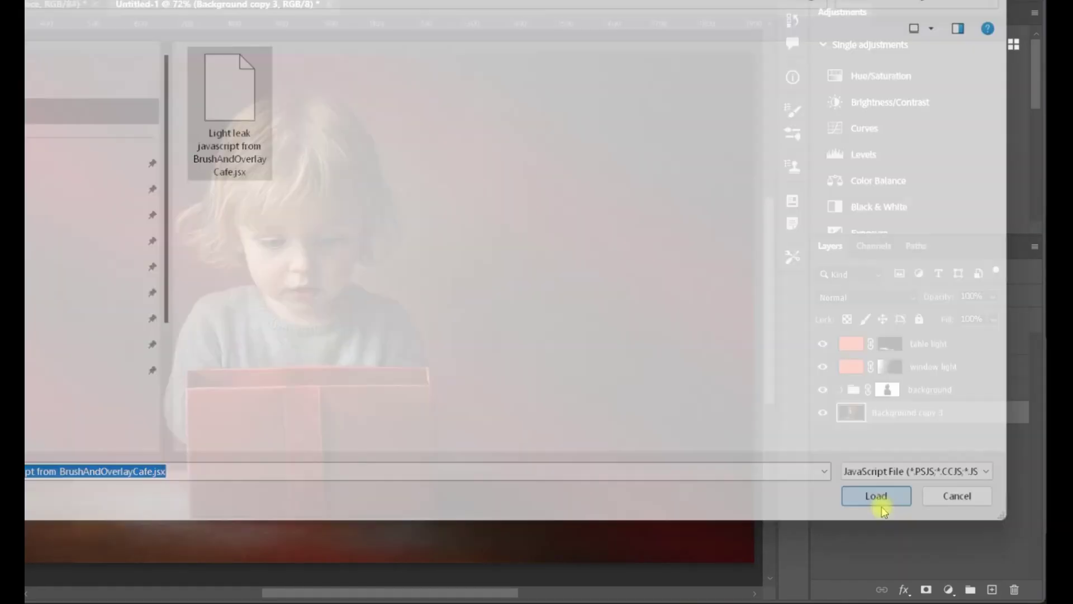
left_click_drag(918, 431, 921, 343)
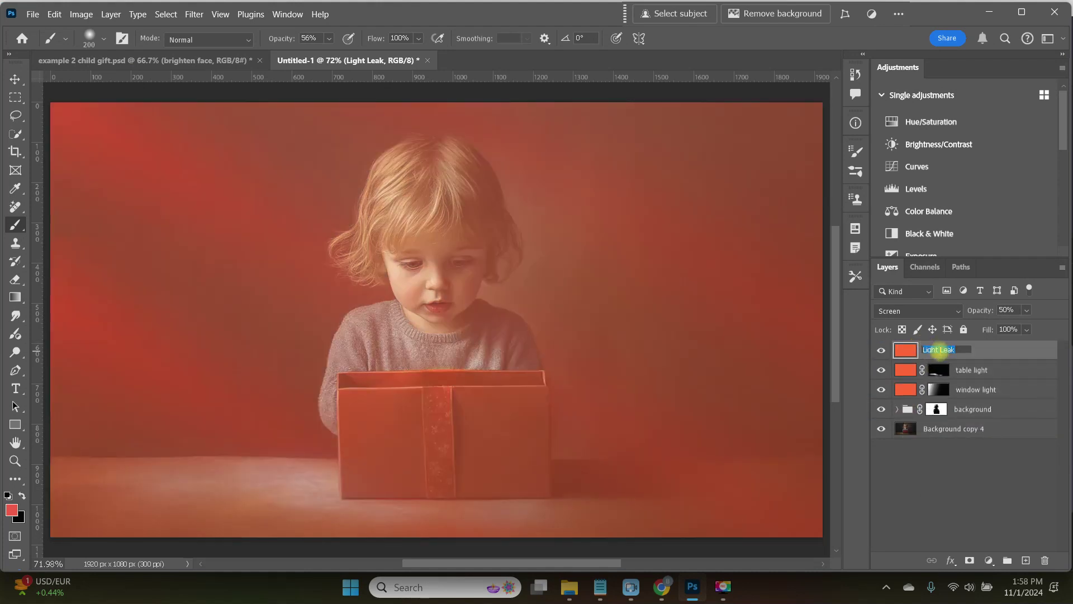
type("brighten face")
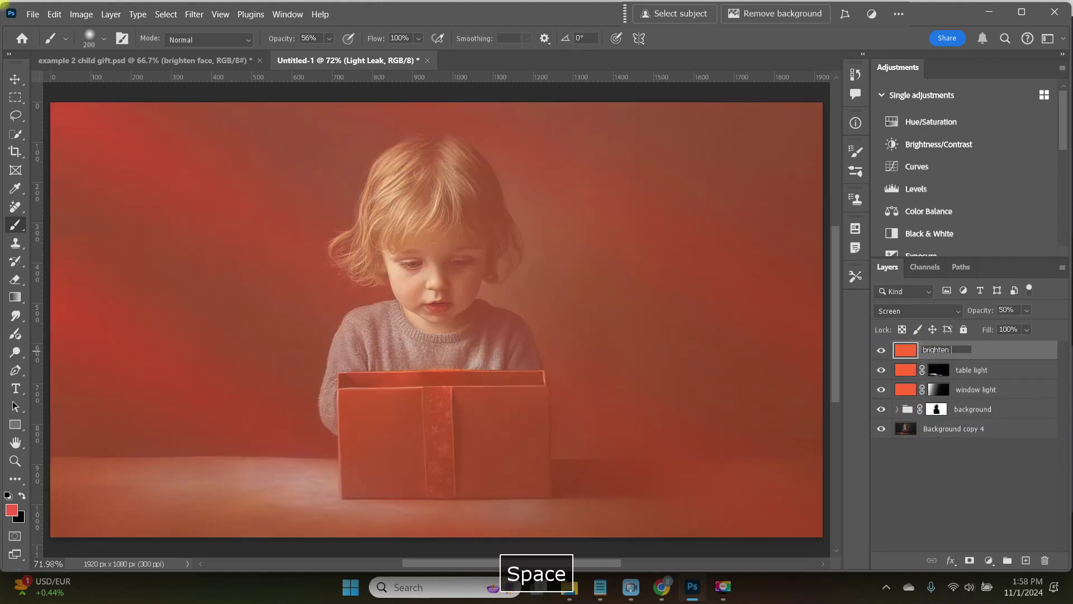
key("Return")
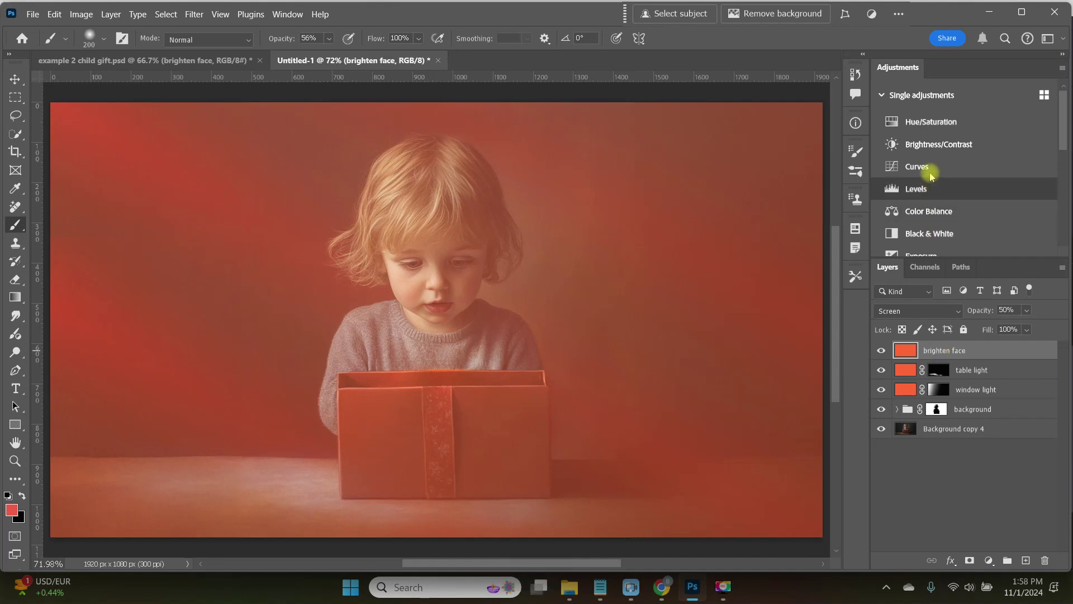
Step: Clip a Hue/Saturation adjustment to brighten face, set that layer to Soft Light, and add a mask
left_click(932, 123)
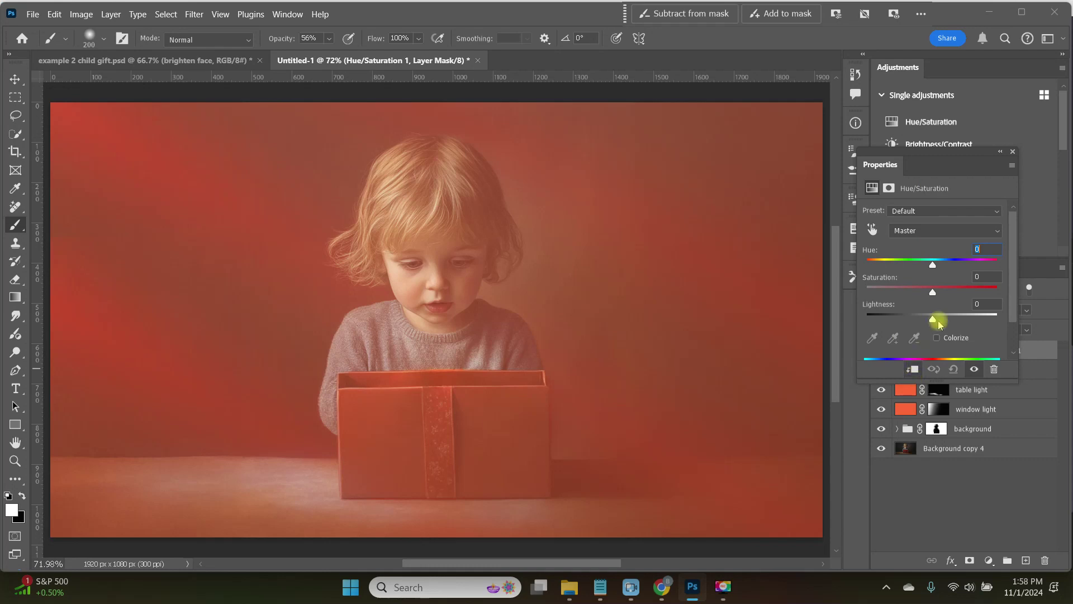
left_click(1012, 151)
left_click(912, 367)
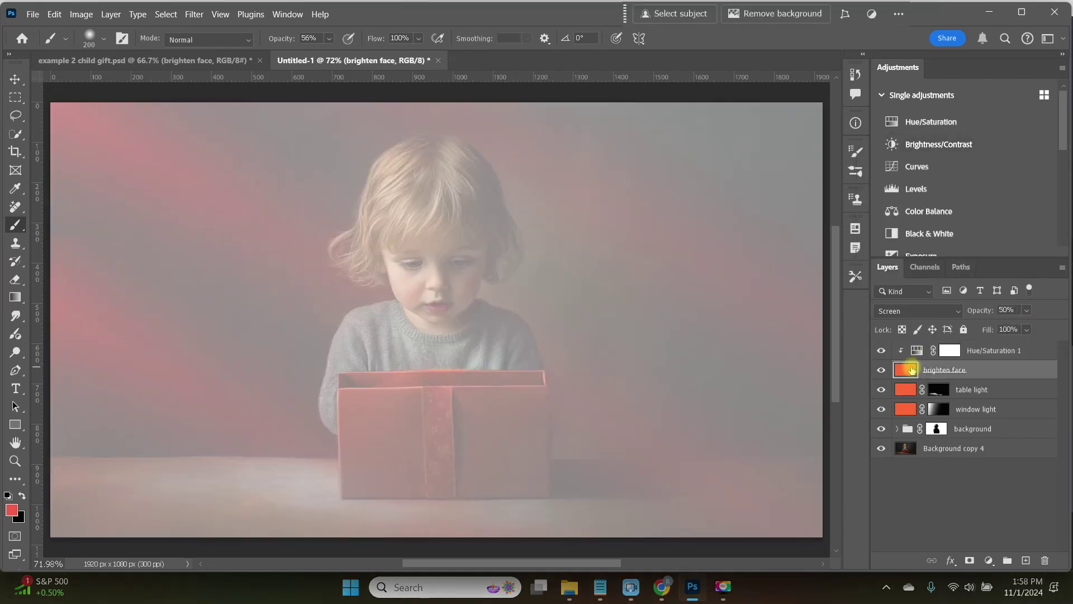
left_click(952, 311)
left_click(920, 371)
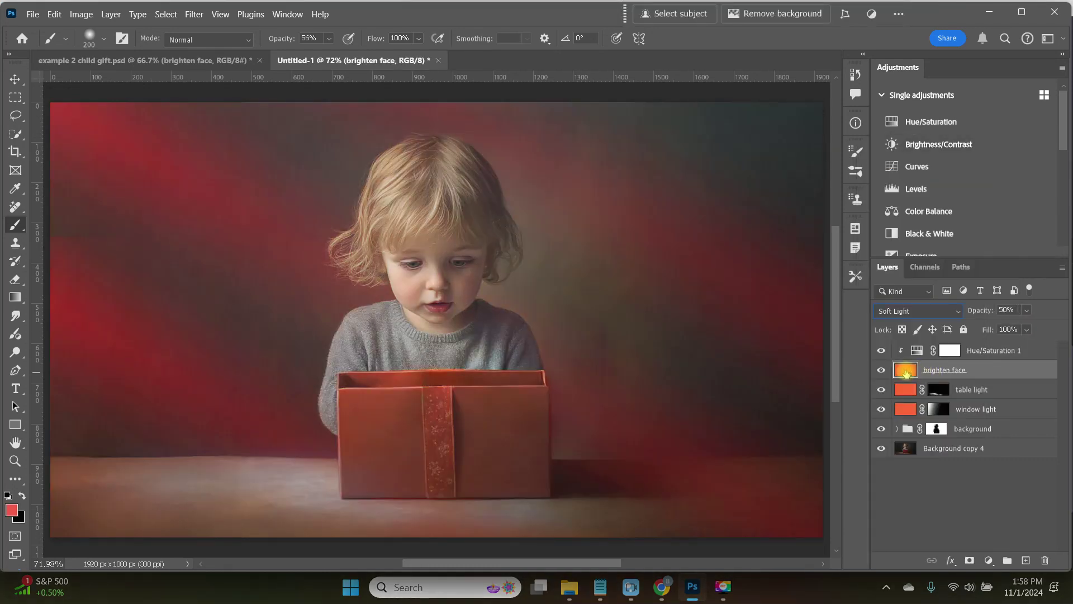
left_click(970, 560)
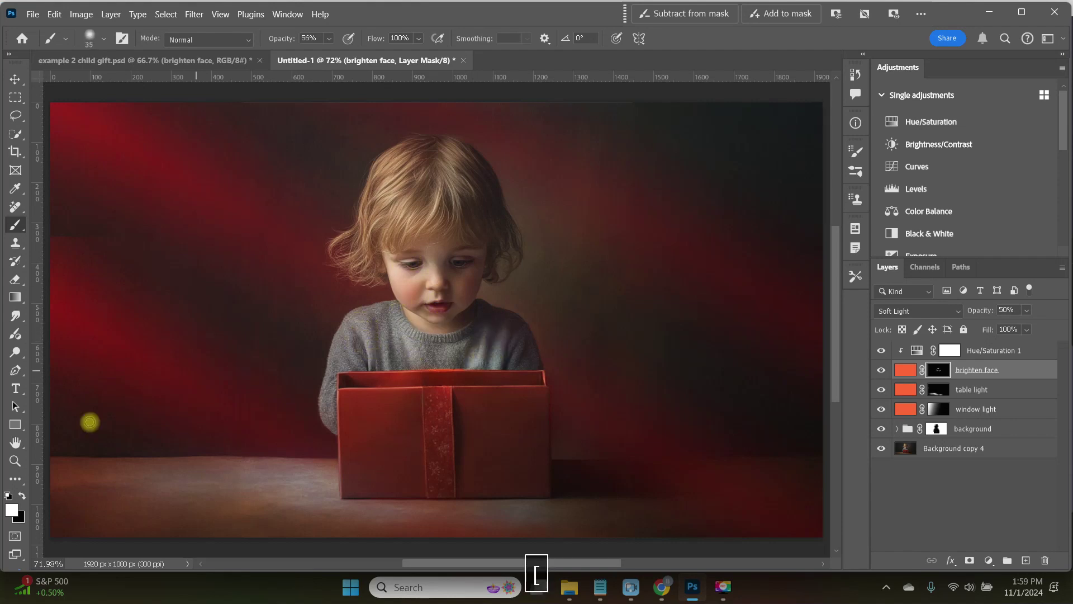
Step: Zoom in on the child's face, shrink the brush, then fit the image back on screen
left_click_drag(438, 246, 491, 249)
key("bracketleft")
key("bracketleft")
key("bracketleft")
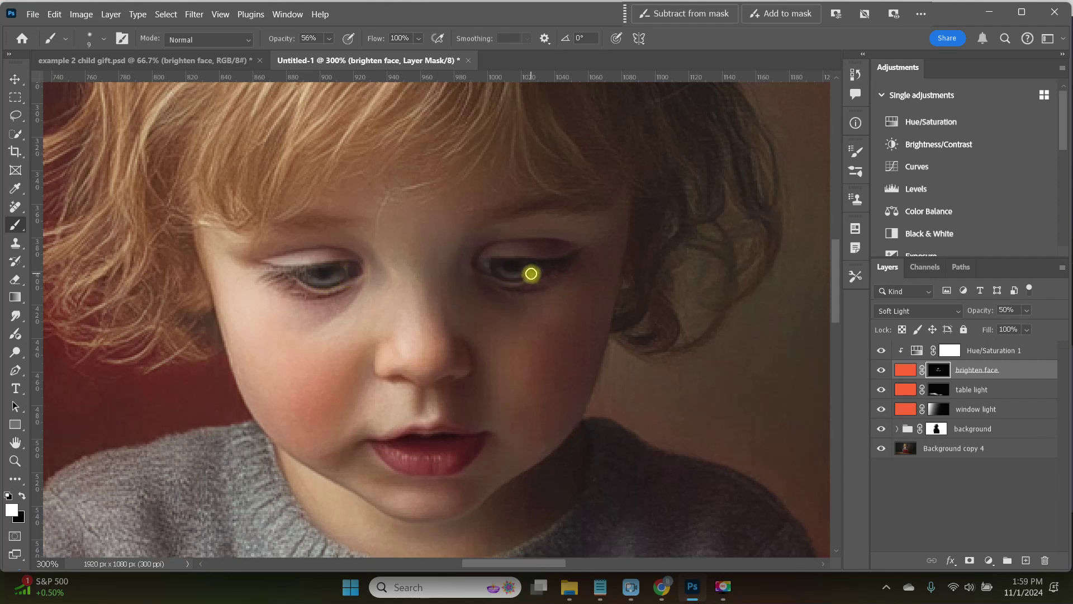
key("z")
key("ctrl+0")
Step: Group Hue/Saturation 1 and brighten face into a group named face
left_click(913, 351)
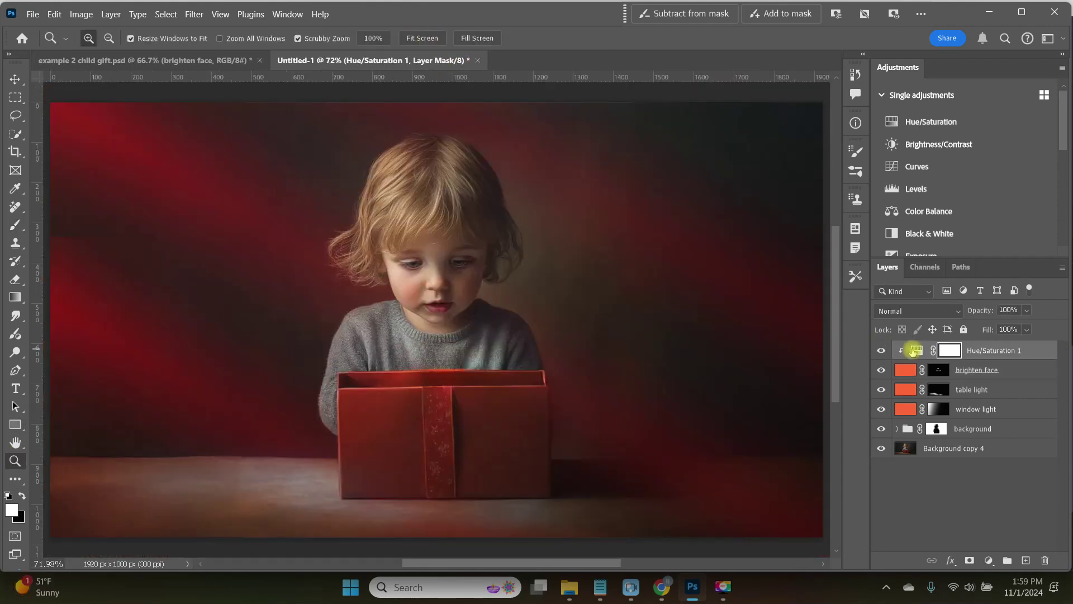
left_click(908, 369, "shift")
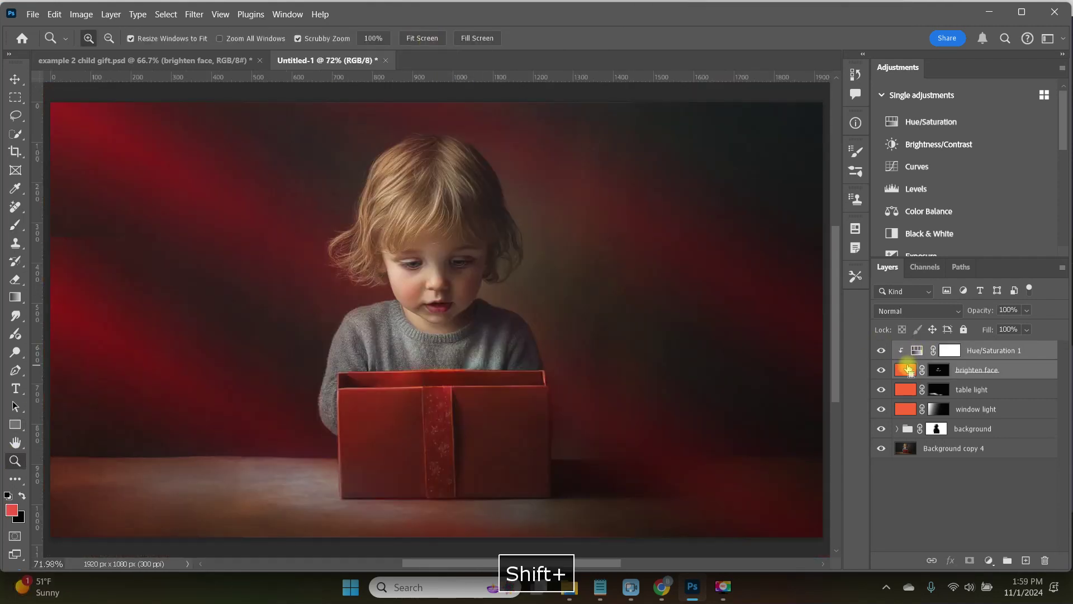
key("ctrl+g")
double_click(933, 350)
type("face")
key("Return")
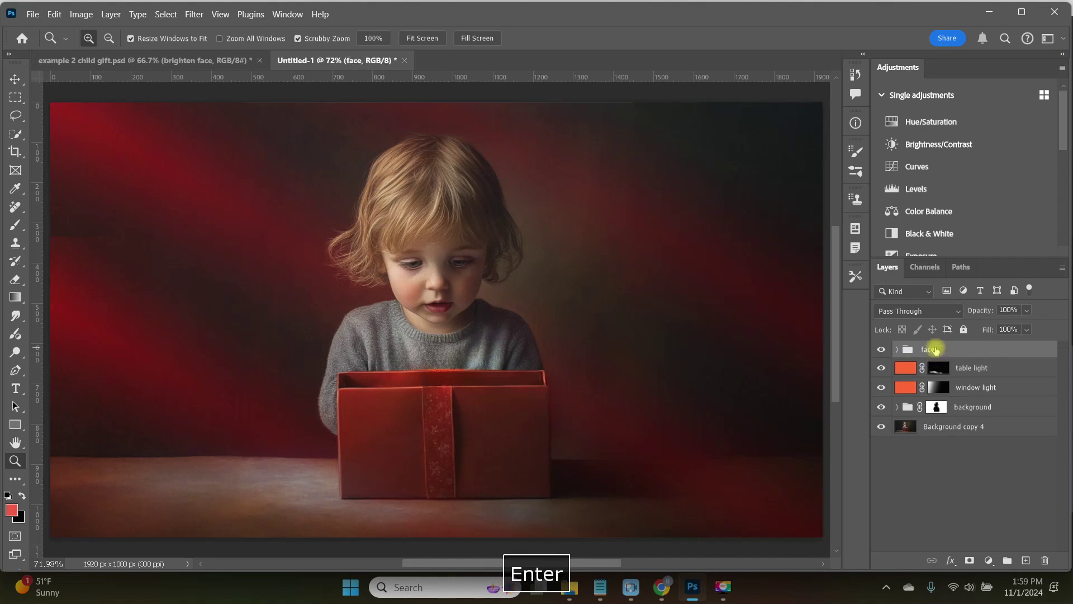
Step: Lower the face group's fill to 54%, comparing it on and off
left_click(879, 349)
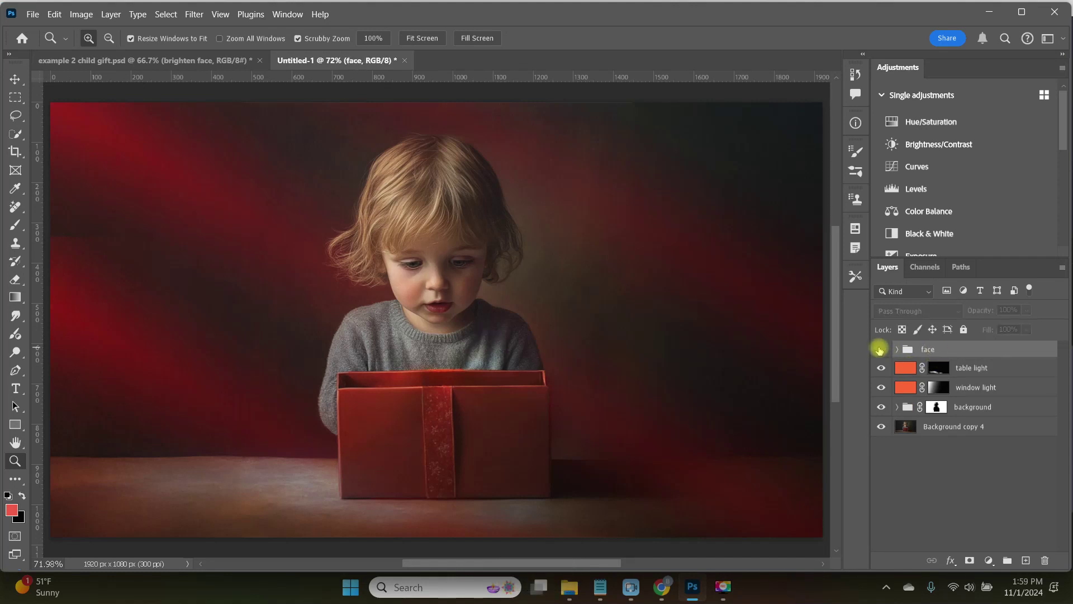
left_click(879, 350)
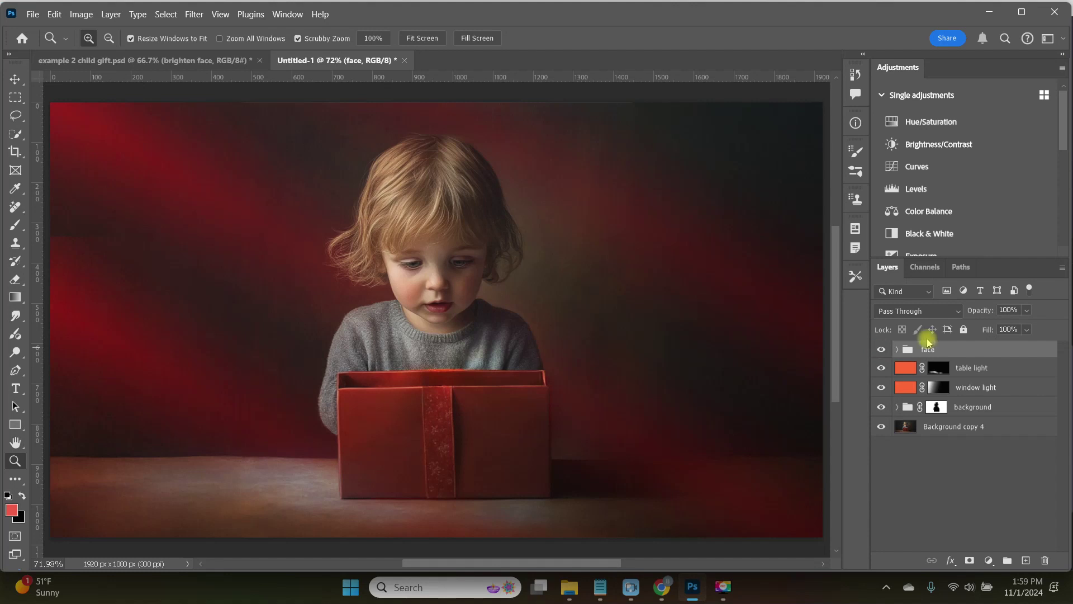
left_click_drag(1027, 329, 1033, 347)
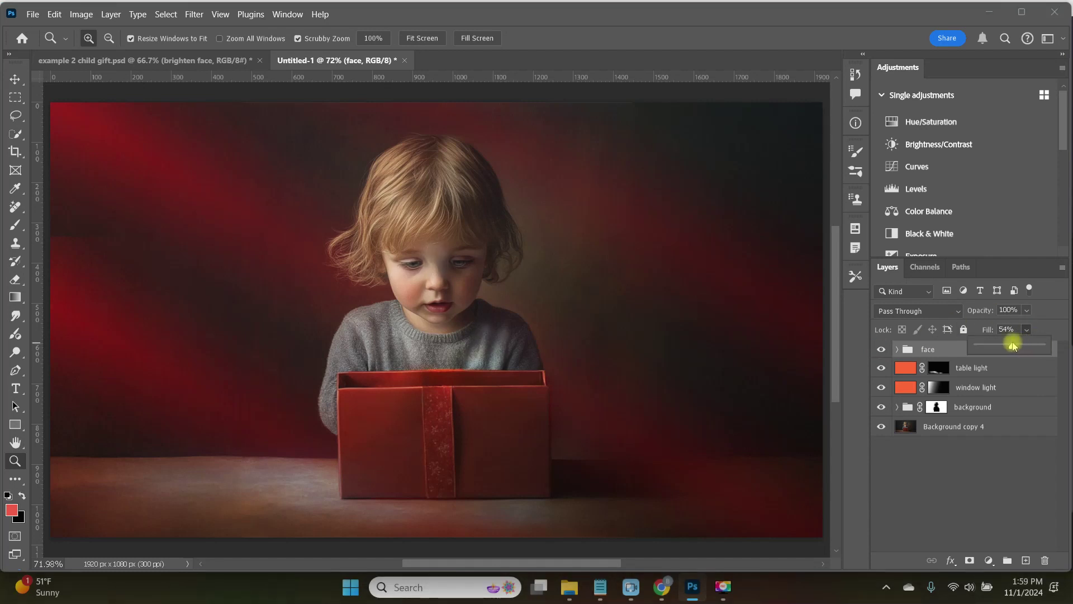
left_click(883, 349)
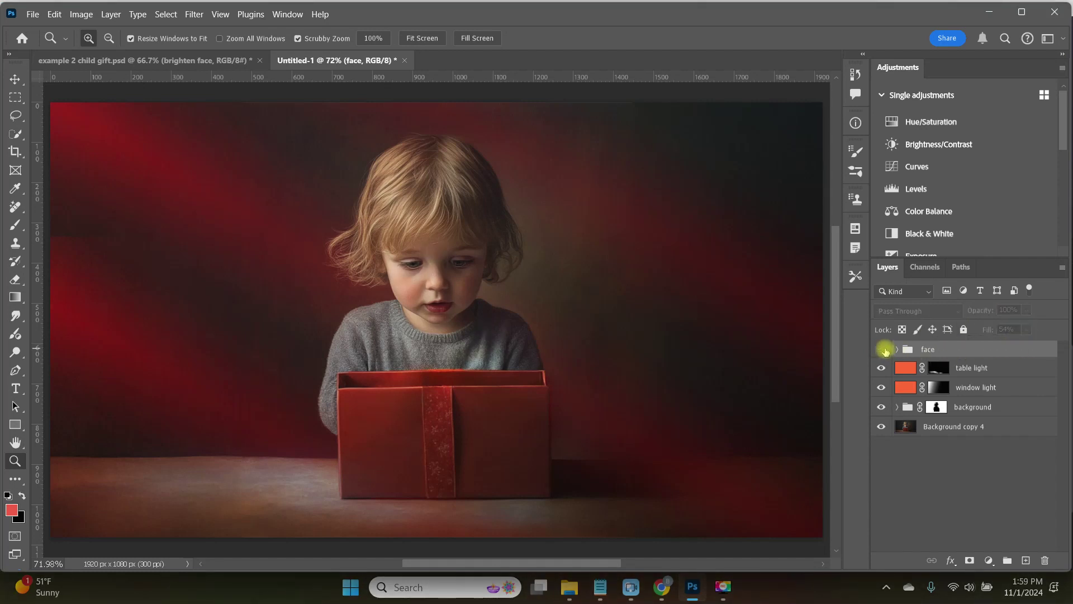
left_click(882, 349)
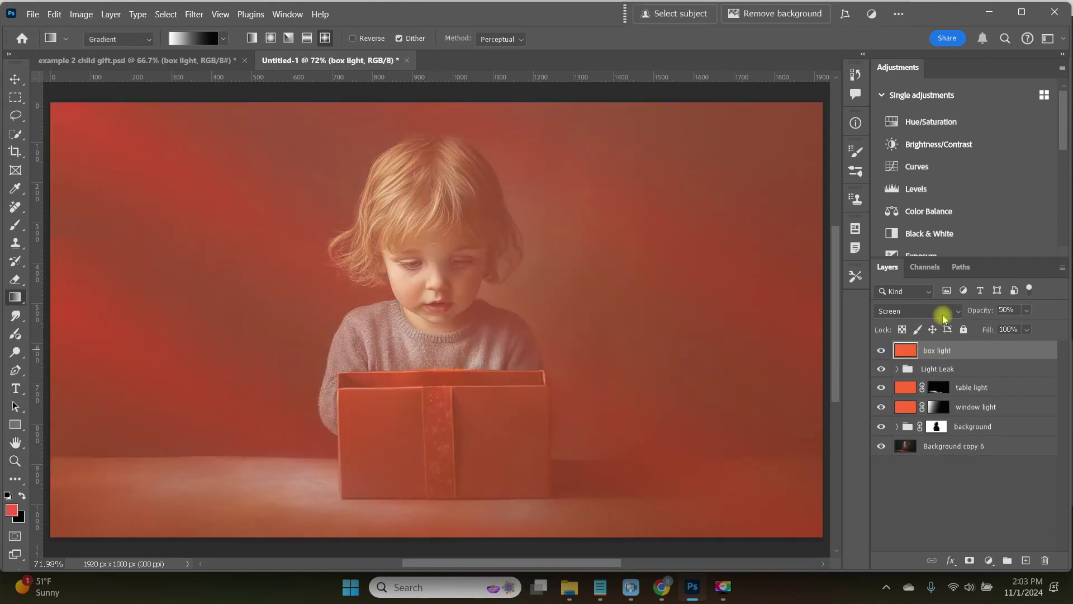
Step: Set box light to Color Dodge at 100%, invert its mask, and add a radial glow at the box opening
left_click(944, 311)
left_click(943, 324)
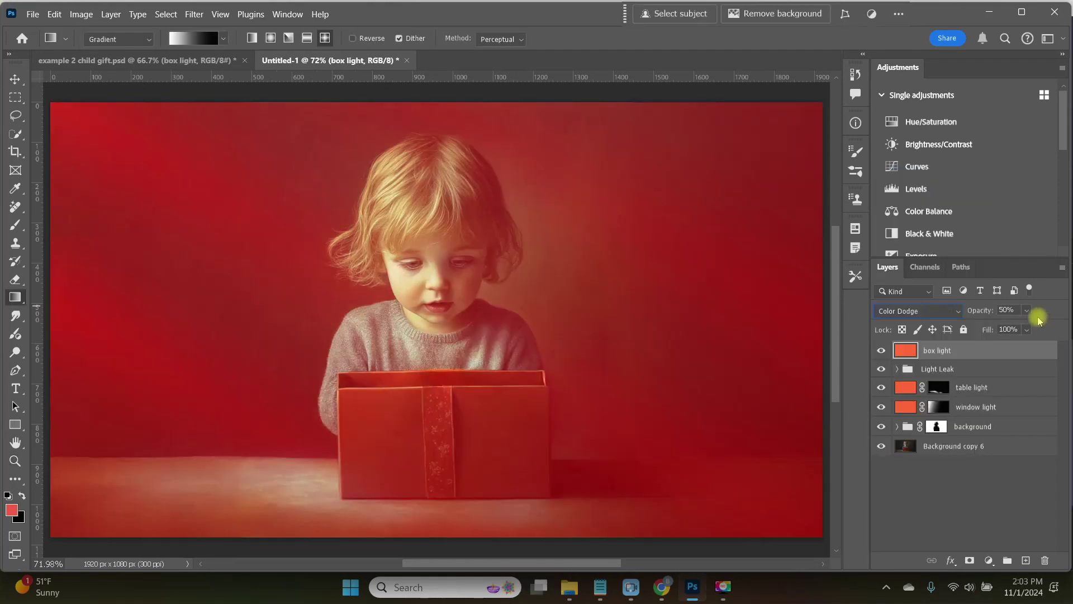
left_click(970, 560)
key("ctrl+i")
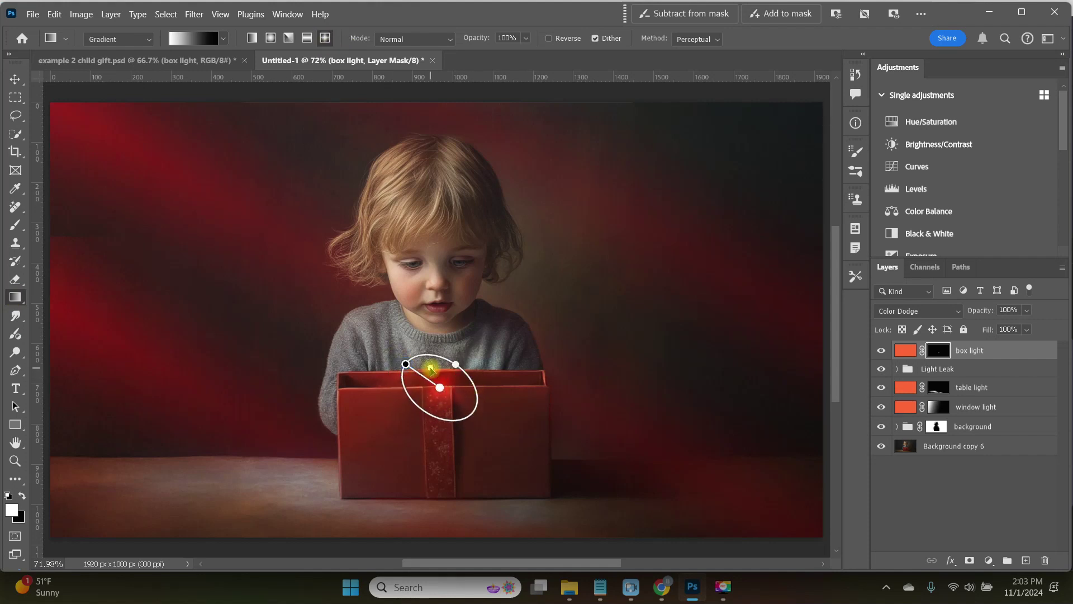
left_click(911, 436)
Step: Duplicate the box light, move the copy to the box's right corner, and lower its fill to 66%
left_click(906, 350)
key("ctrl+j")
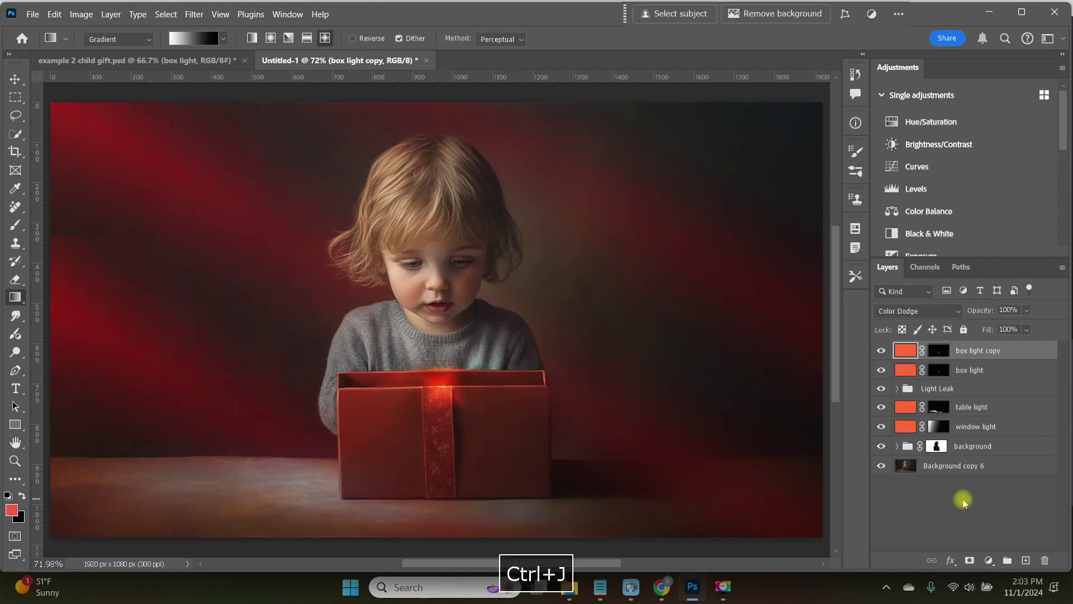
key("ctrl+t")
left_click_drag(442, 388, 522, 376)
key("Return")
left_click(1026, 329)
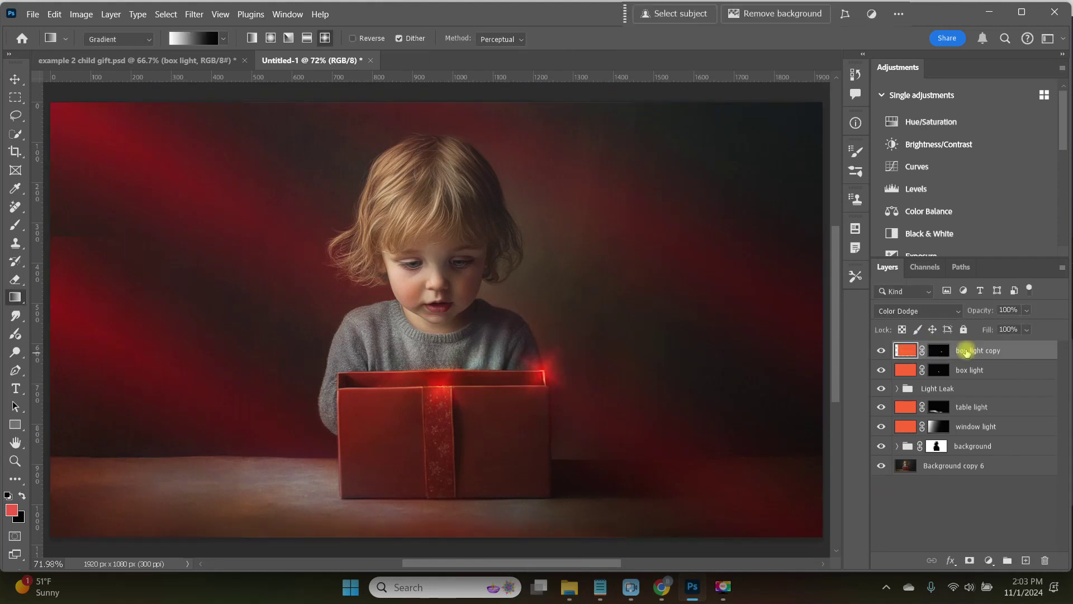
left_click_drag(1044, 345, 1033, 347)
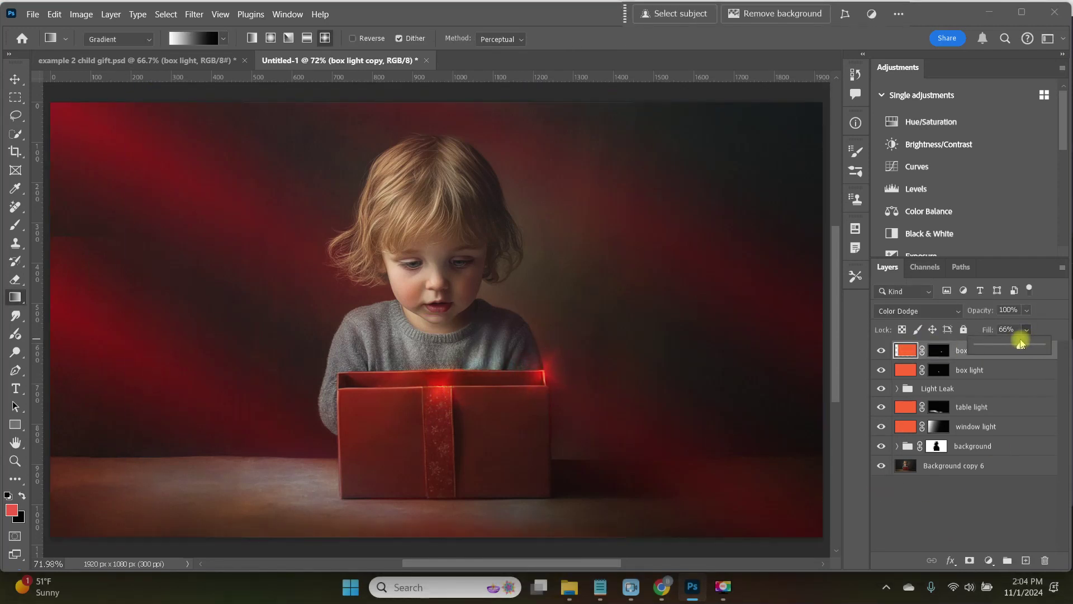
Step: Duplicate the glow again, shift it toward the box's left, then compare against the original photo
key("ctrl+j")
key("ctrl+t")
left_click_drag(545, 376, 349, 399)
key("Return")
left_click(939, 534)
left_click(881, 485, "alt")
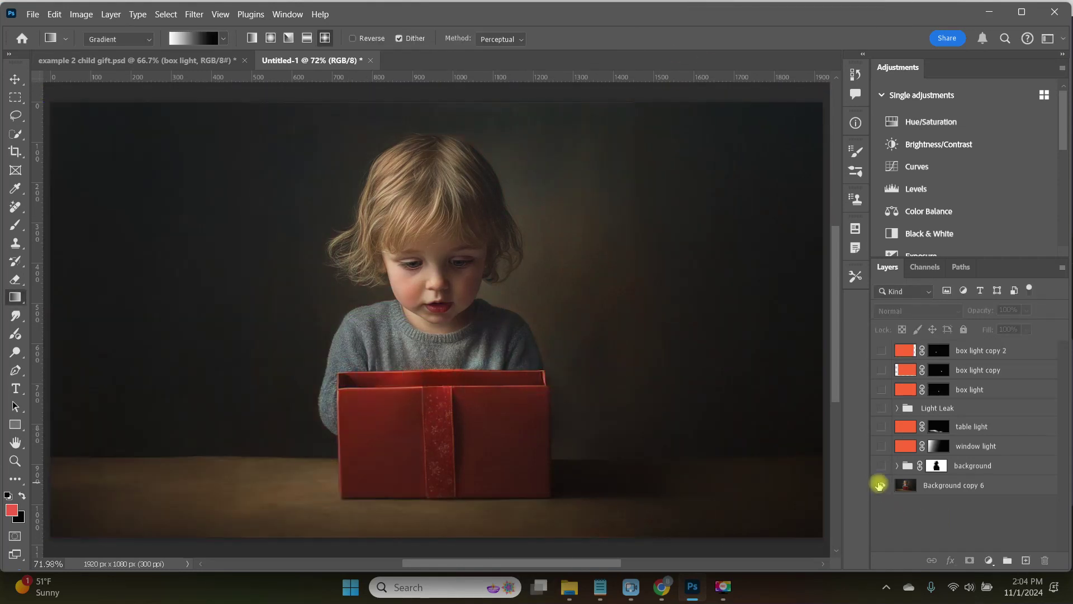
left_click(881, 485, "alt")
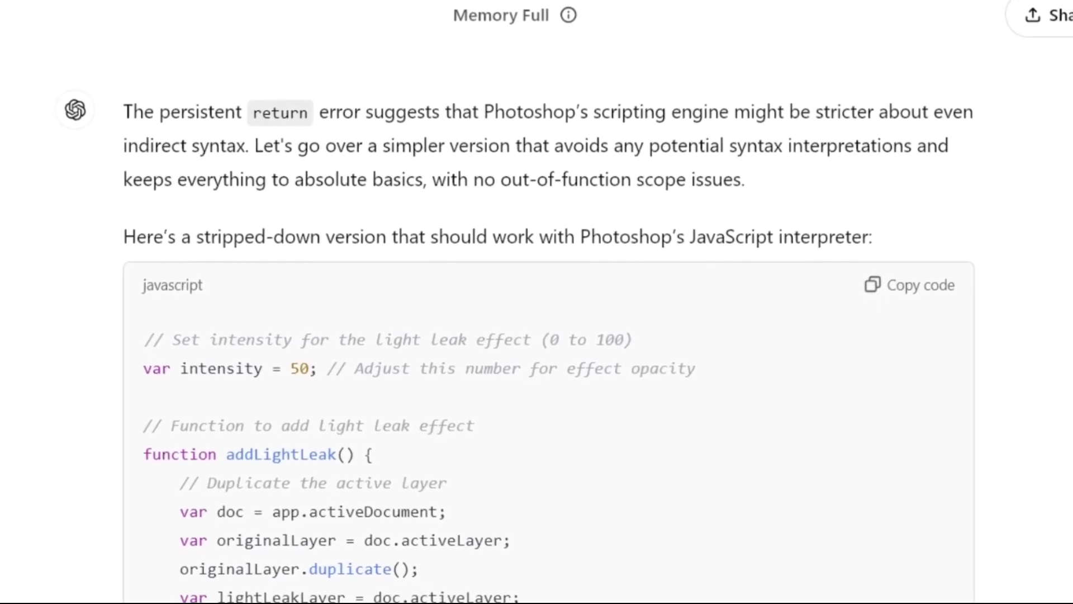
scroll(536, 324, "down", 7)
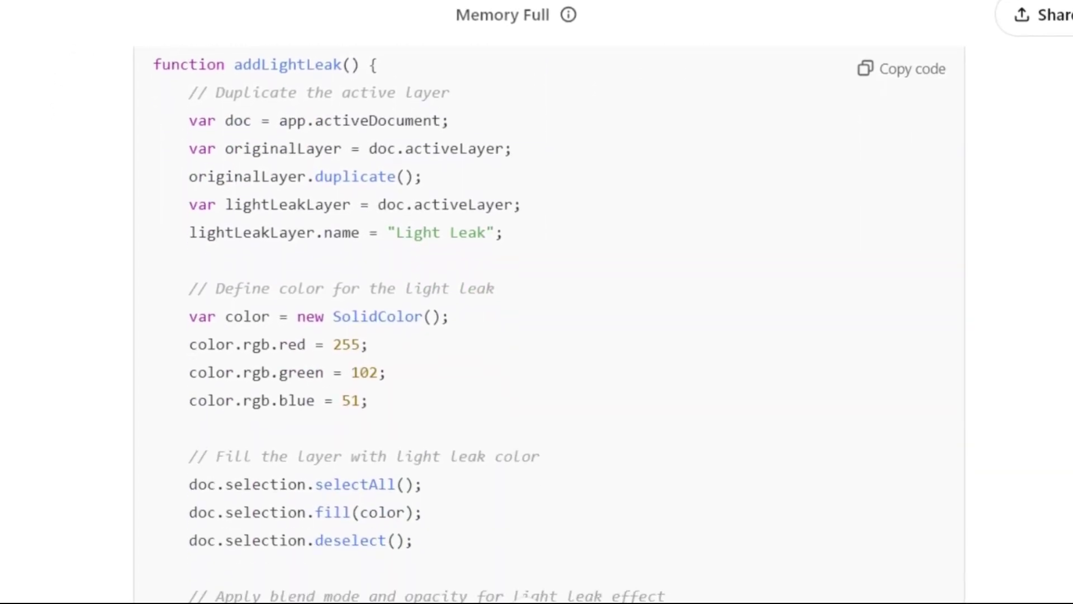
scroll(536, 324, "down", 7)
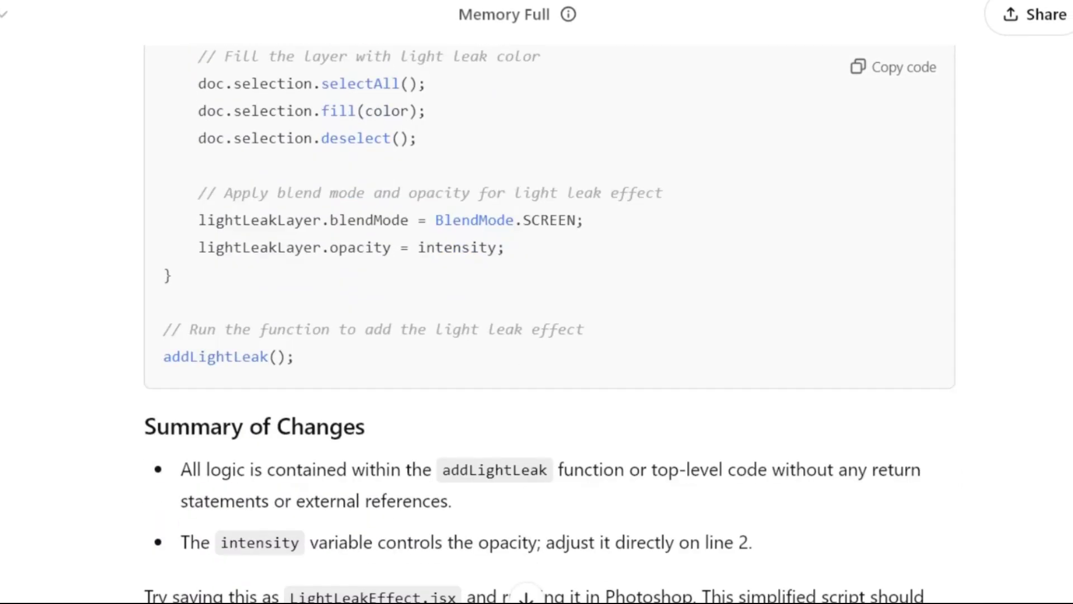
scroll(536, 324, "down", 2)
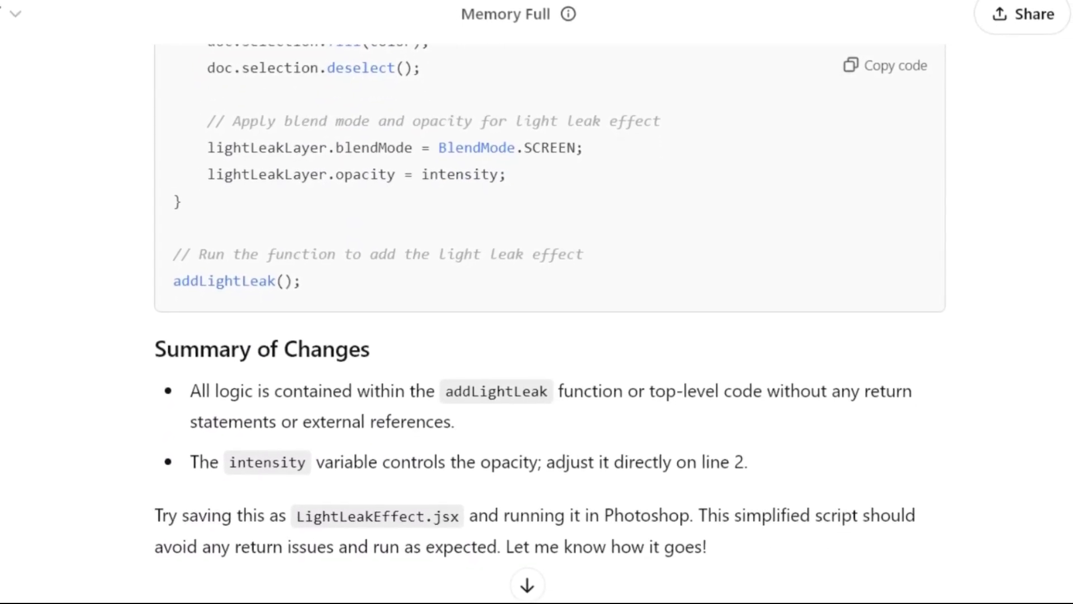